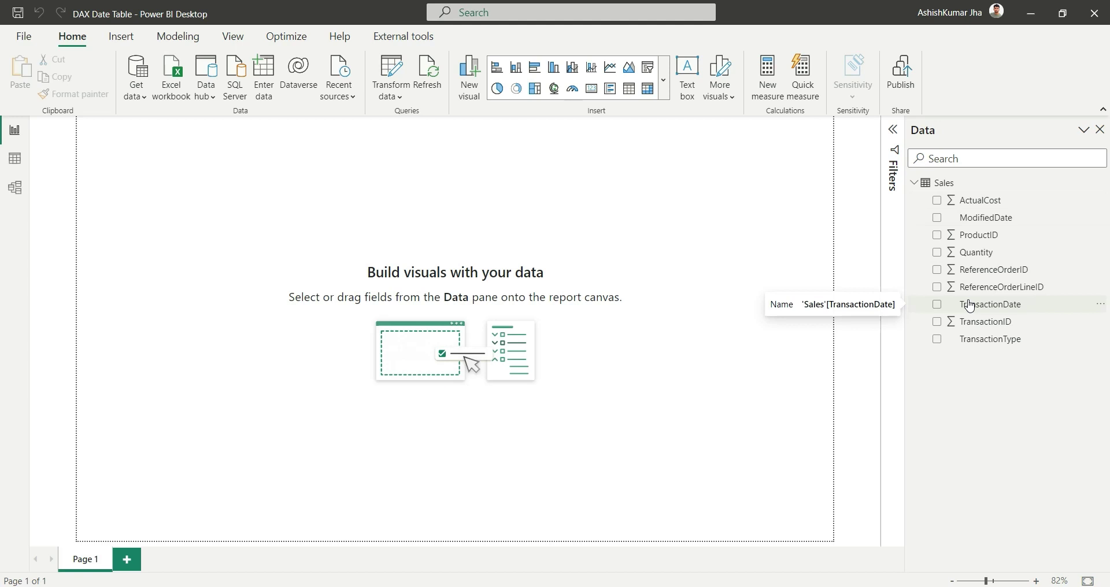
- Create a new calculated table from the Sales table's tools and begin its DAX formula with the name Date Table
{"action": "left_click", "coordinate": [987, 302]}
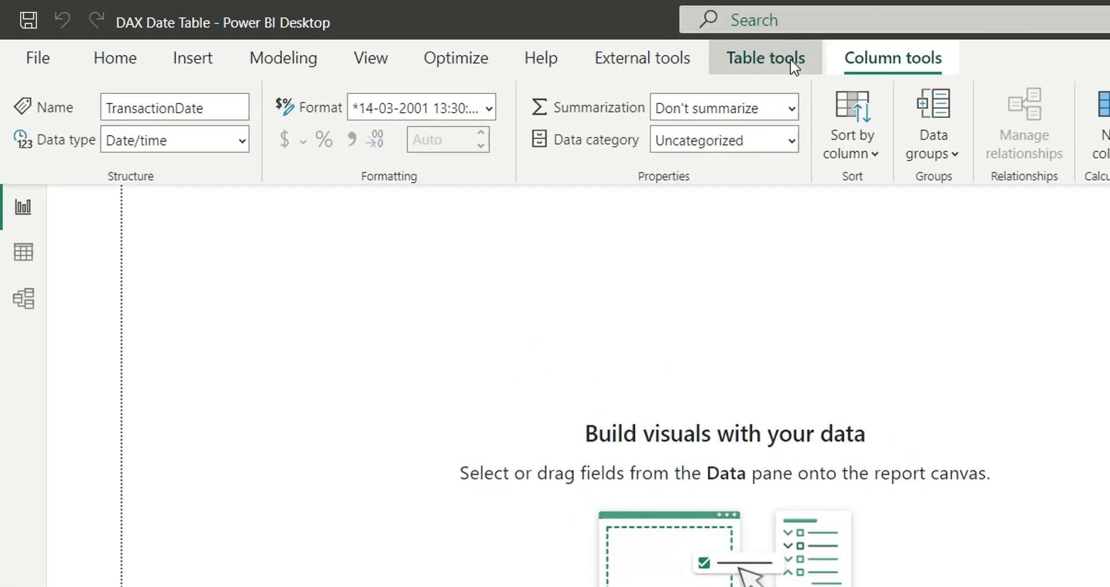
{"action": "left_click", "coordinate": [790, 62]}
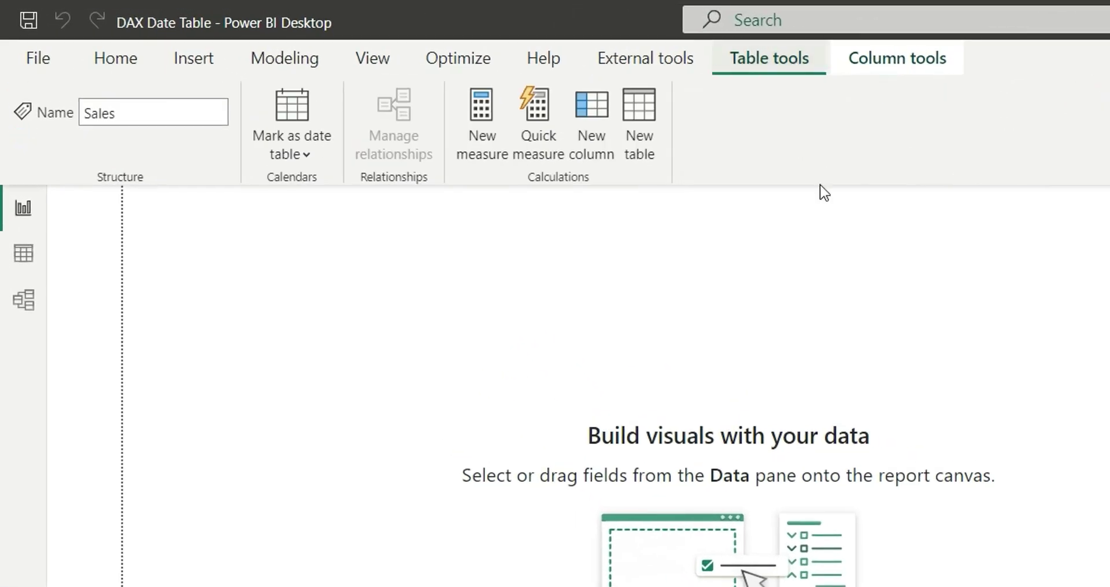
{"action": "left_click", "coordinate": [650, 115]}
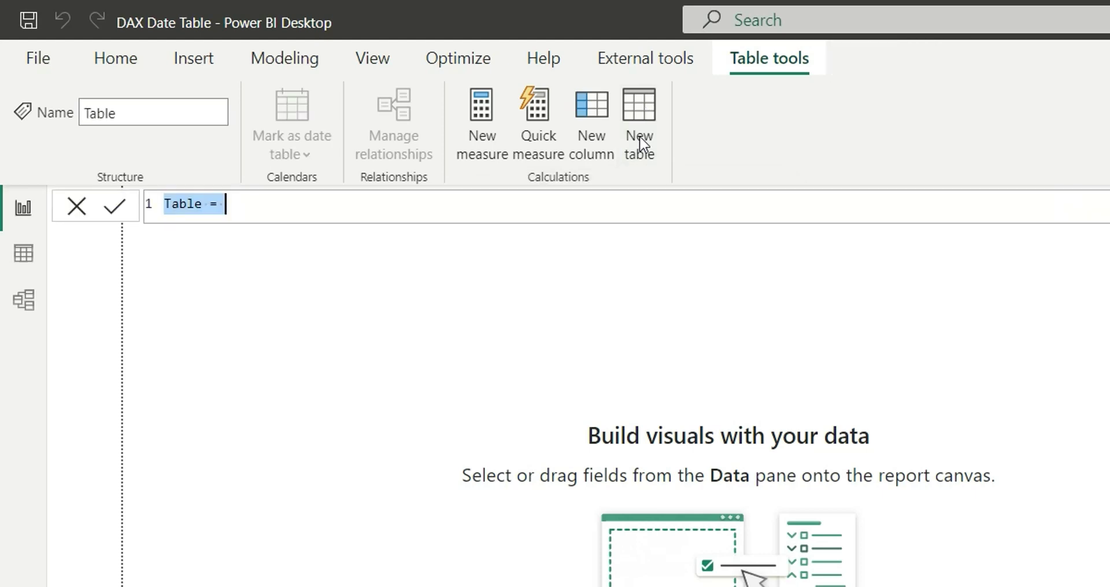
{"action": "type", "text": "Da"}
{"action": "type", "text": "te Tab"}
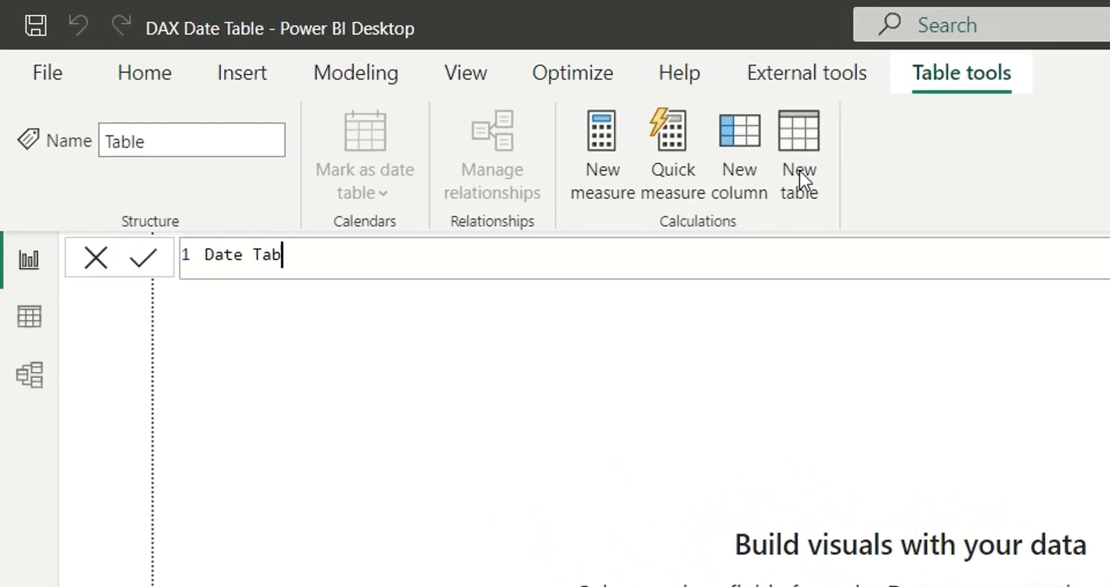
{"action": "type", "text": "le ="}
- Define a StartDate variable on a new formula line as MIN(Sales[TransactionDate])
{"action": "key", "text": "shift+Return"}
{"action": "type", "text": "VA"}
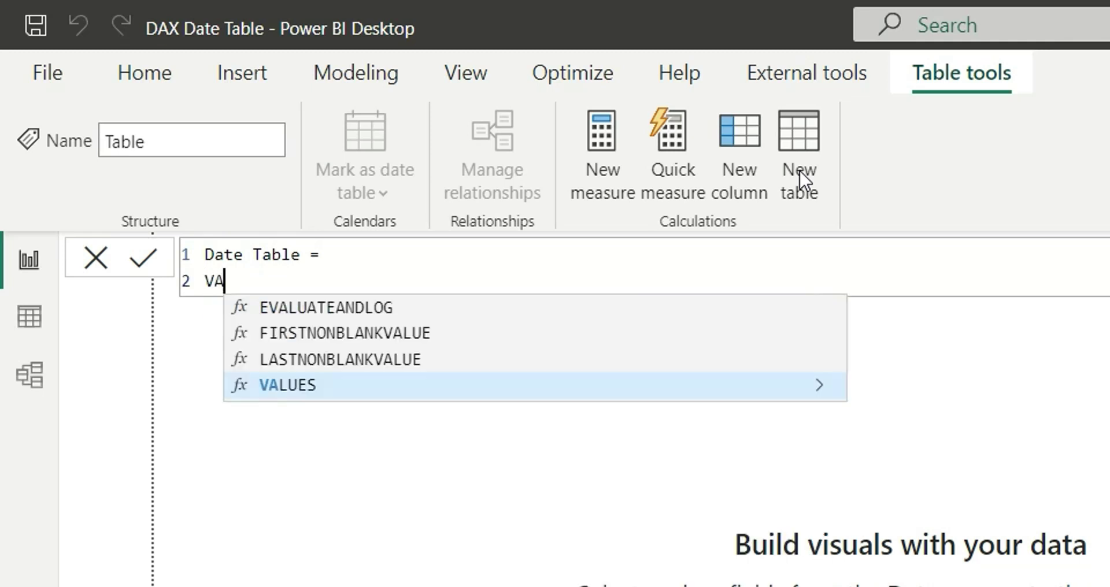
{"action": "type", "text": "R Start"}
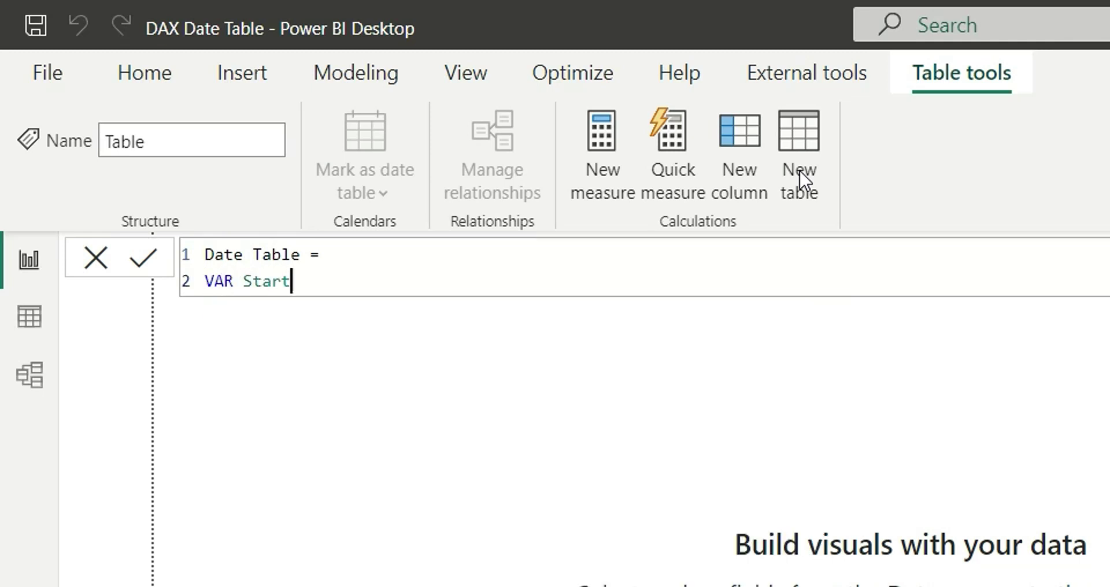
{"action": "type", "text": "E"}
{"action": "key", "text": "BackSpace"}
{"action": "type", "text": "Date = Min"}
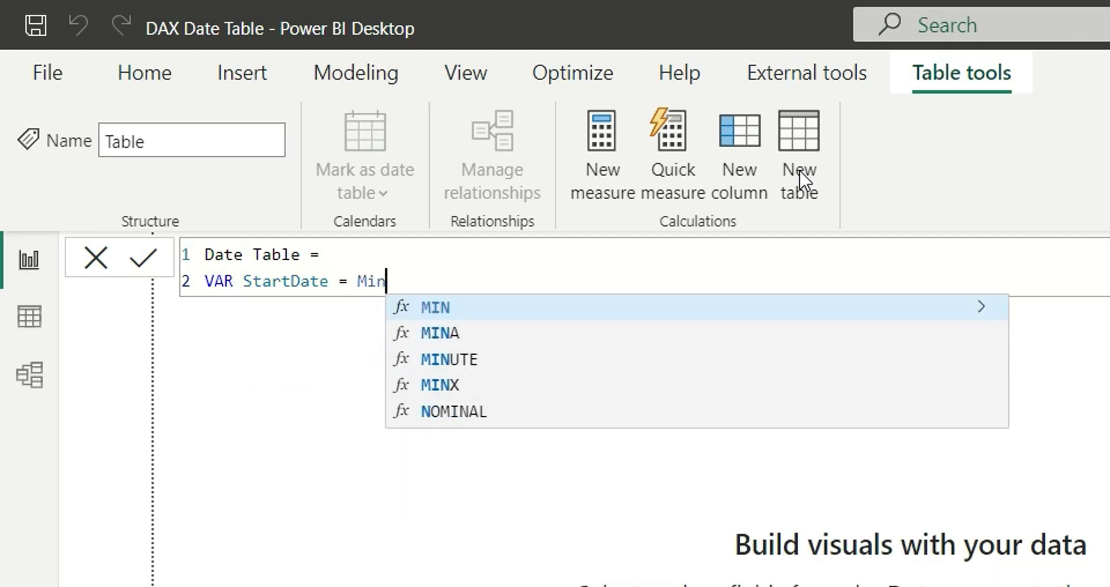
{"action": "key", "text": "Tab"}
{"action": "type", "text": "tran"}
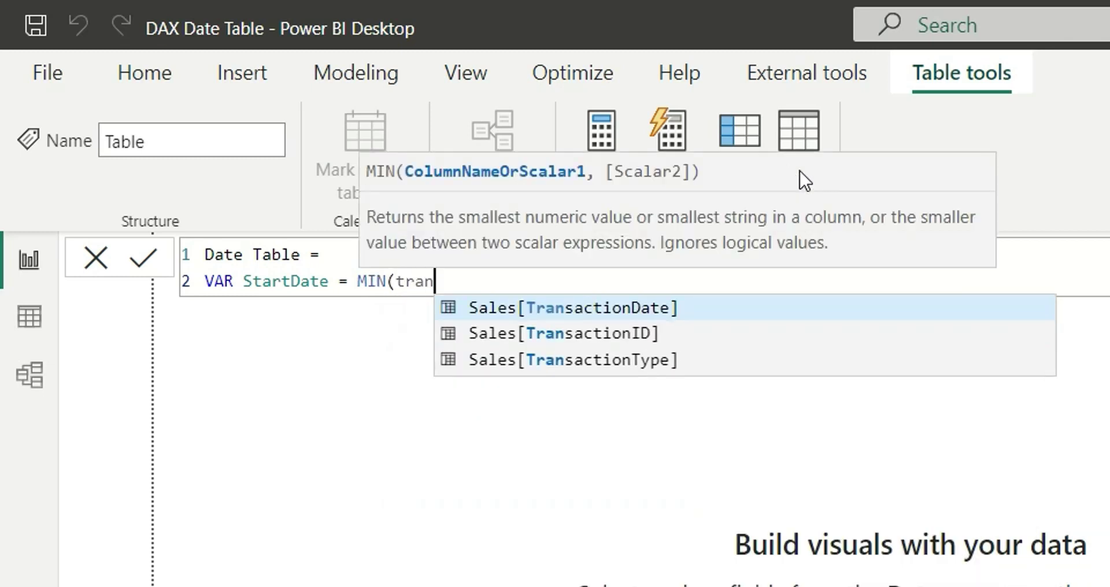
{"action": "key", "text": "Tab"}
{"action": "type", "text": ")"}
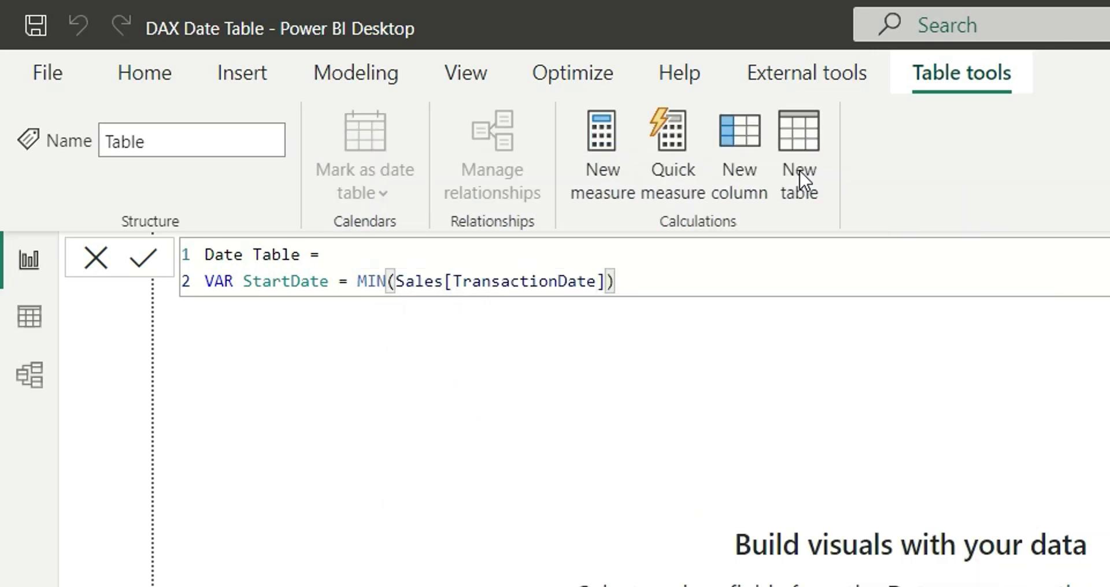
- Define an EndDate variable on the following formula line as MAX(Sales[TransactionDate])
{"action": "key", "text": "shift+Return"}
{"action": "type", "text": "VAR E"}
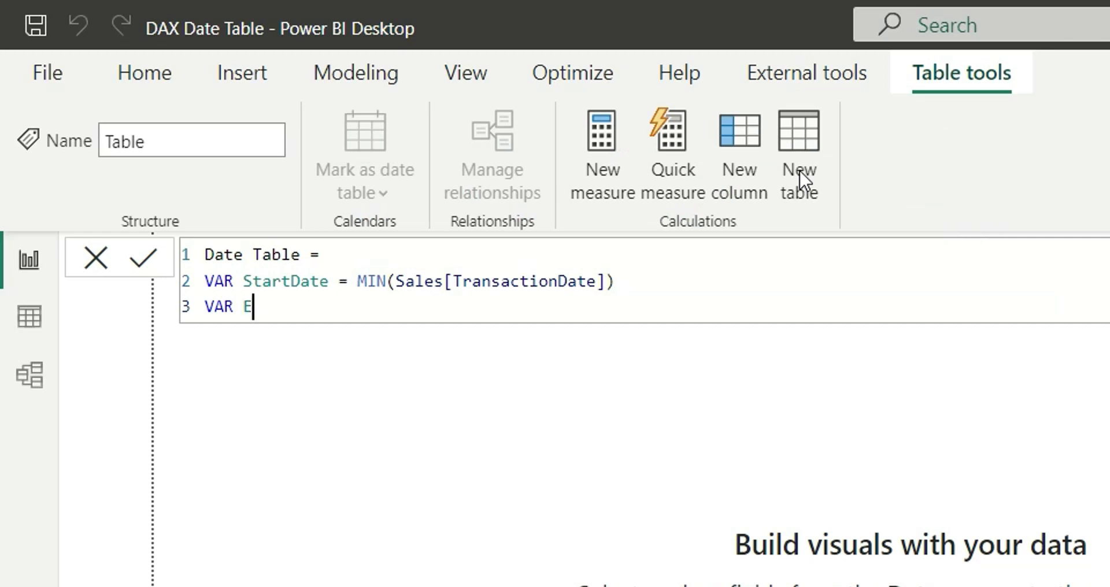
{"action": "type", "text": "ndDate "}
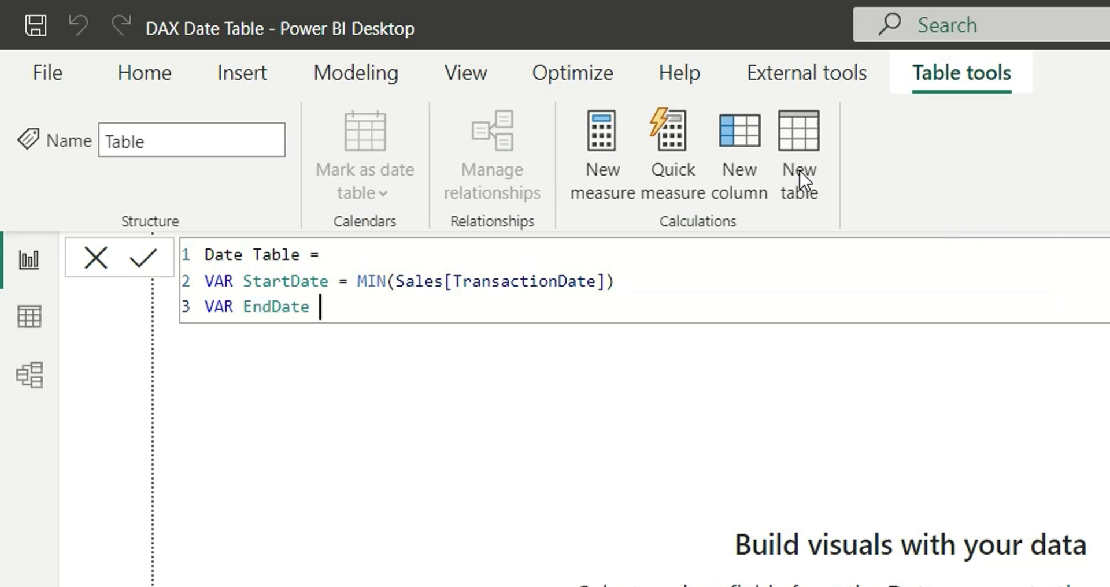
{"action": "type", "text": "= Max("}
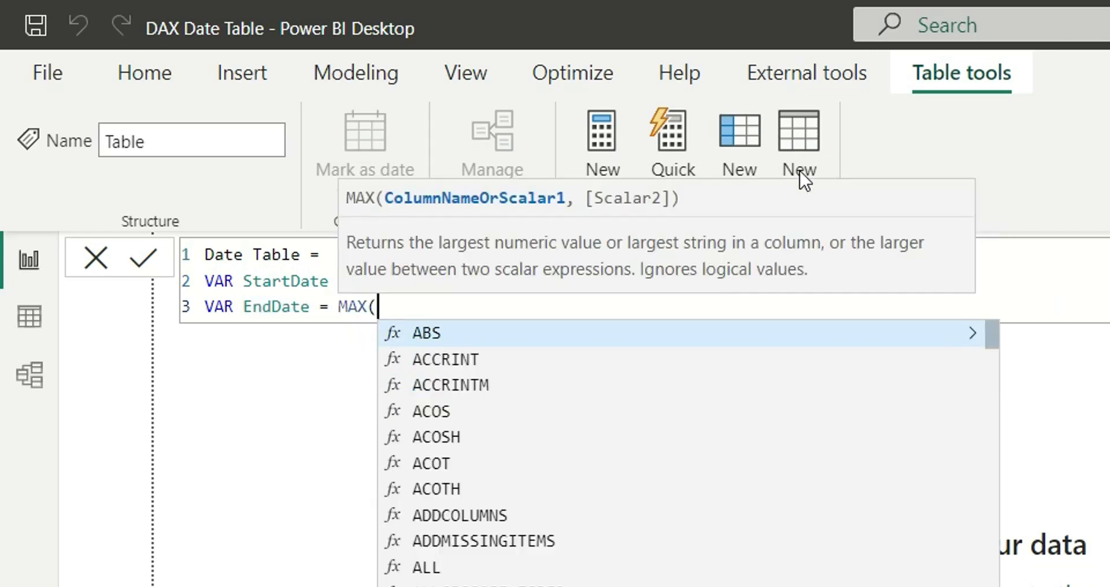
{"action": "type", "text": "Tran"}
{"action": "key", "text": "Tab"}
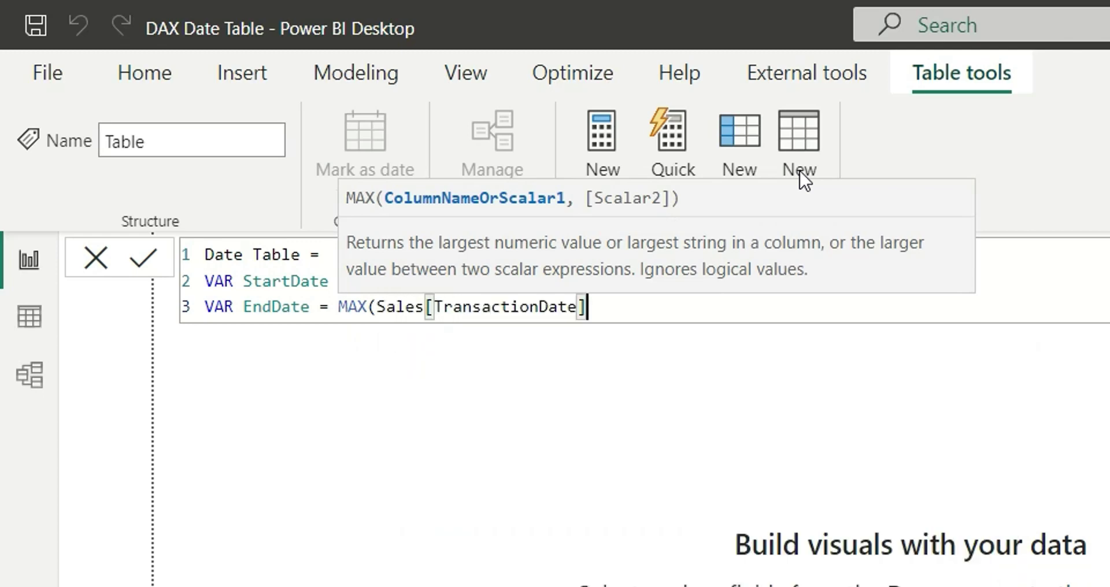
{"action": "type", "text": ")"}
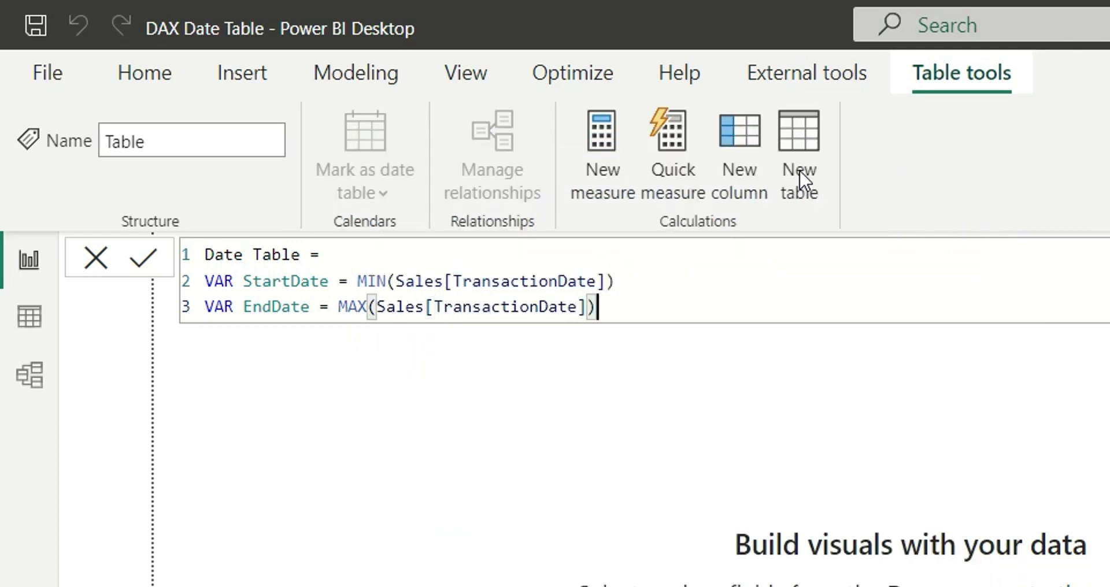
- Declare a DateTable variable and open an ADDCOLUMNS function for it on its own line
{"action": "key", "text": "Return"}
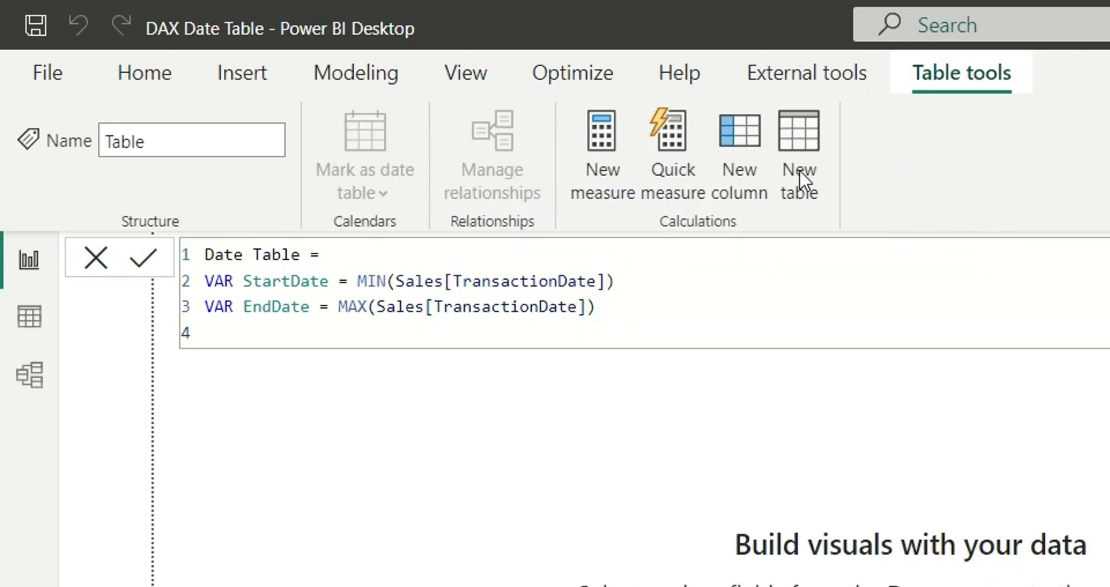
{"action": "type", "text": "VAR Date"}
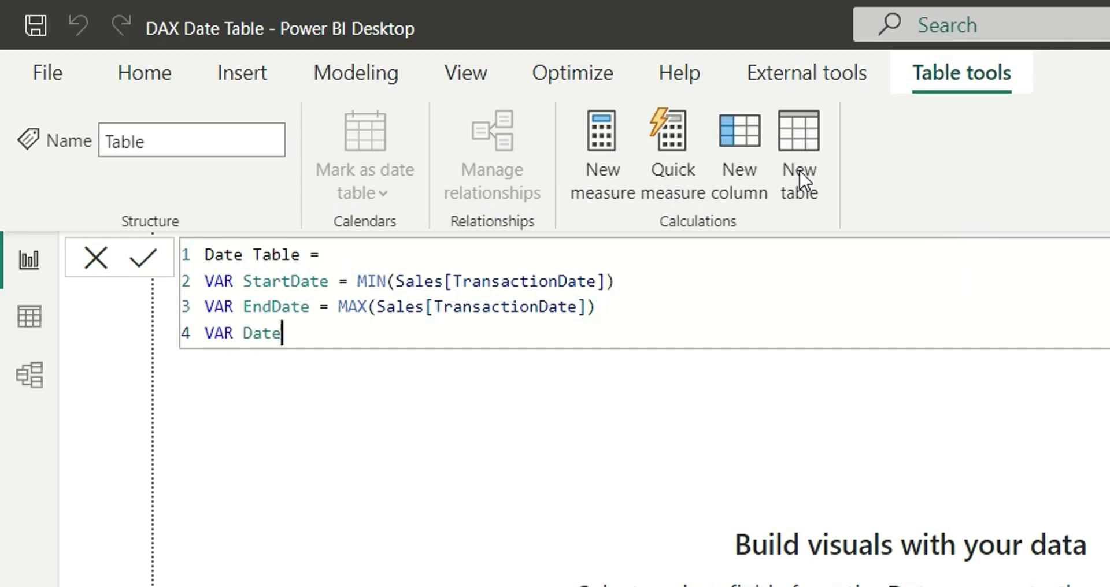
{"action": "type", "text": "Table ="}
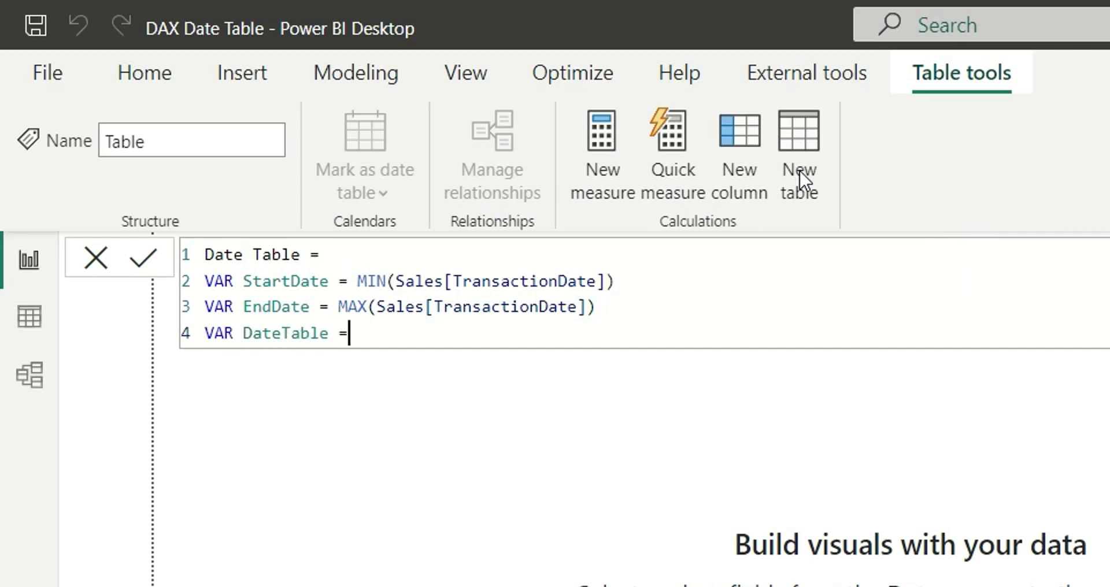
{"action": "key", "text": "Return"}
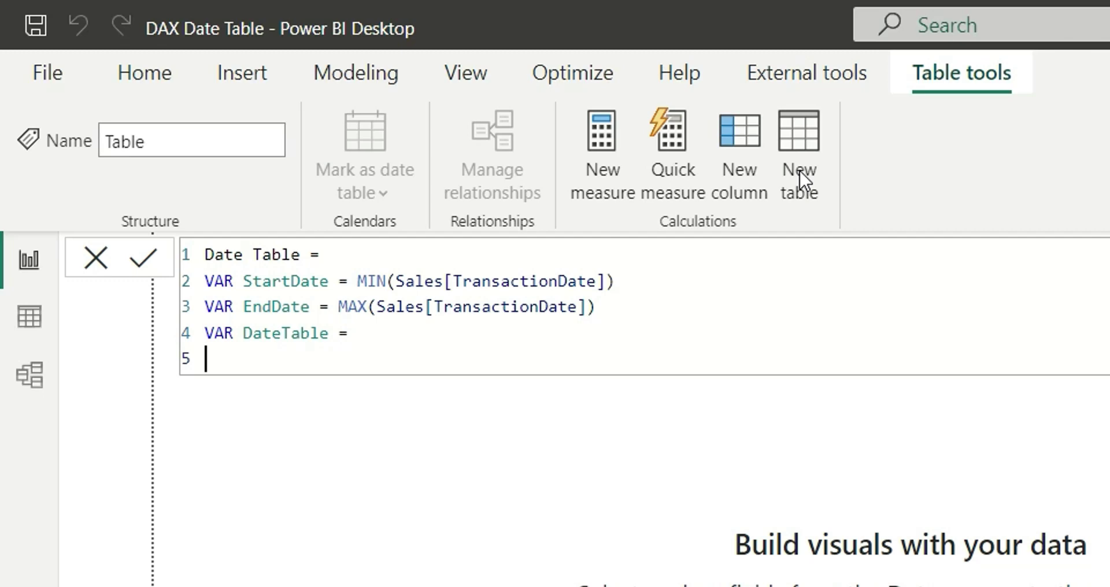
{"action": "type", "text": "Add"}
{"action": "key", "text": "Tab"}
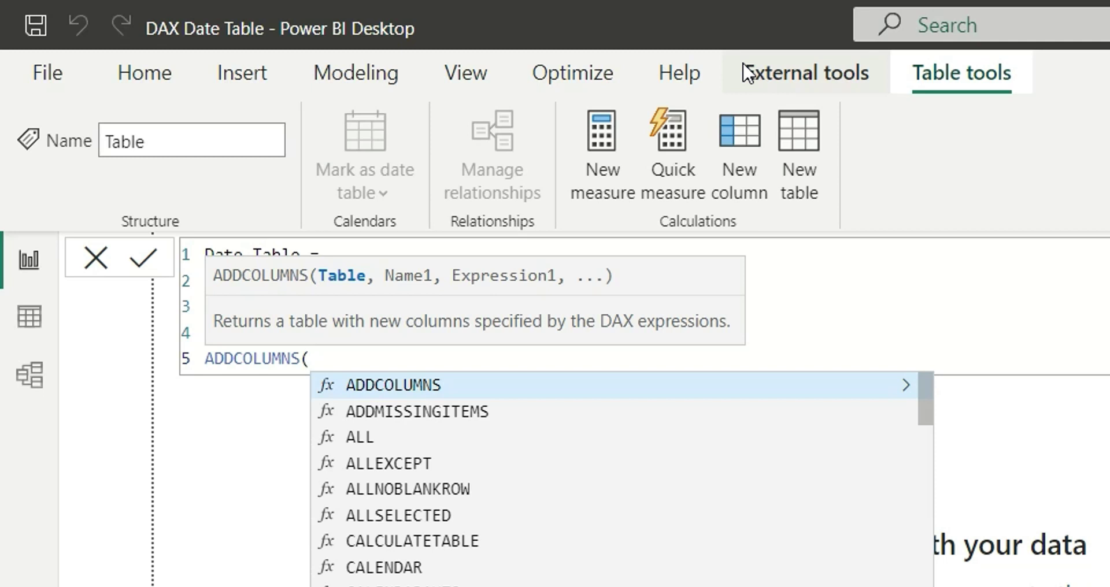
- Supply CALENDAR(StartDate, EndDate) on a new line as the table argument of ADDCOLUMNS, followed by a comma
{"action": "key", "text": "shift+Return"}
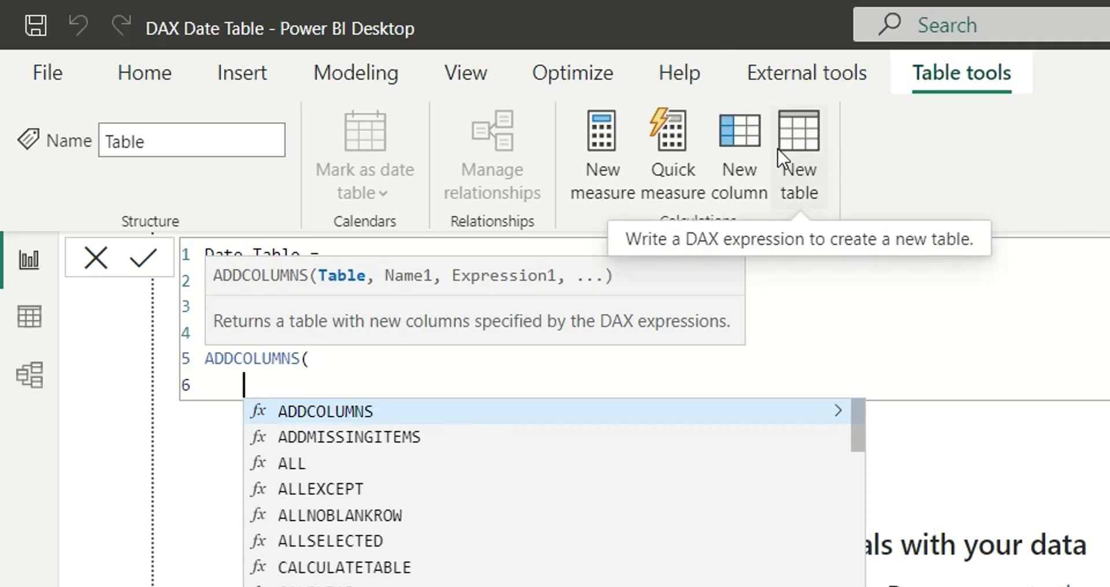
{"action": "type", "text": "cal"}
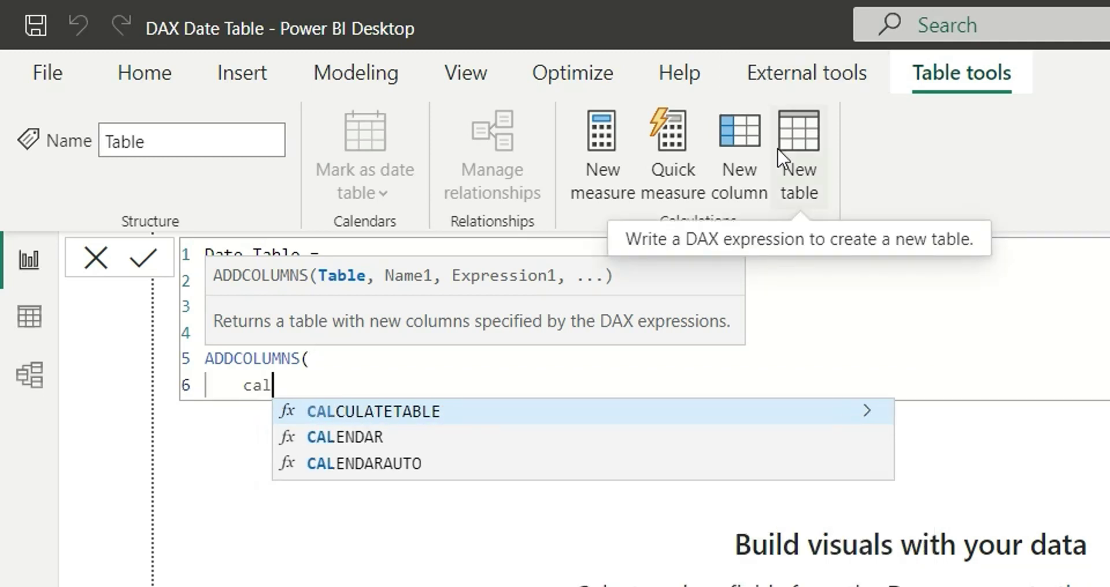
{"action": "key", "text": "Down"}
{"action": "key", "text": "Tab"}
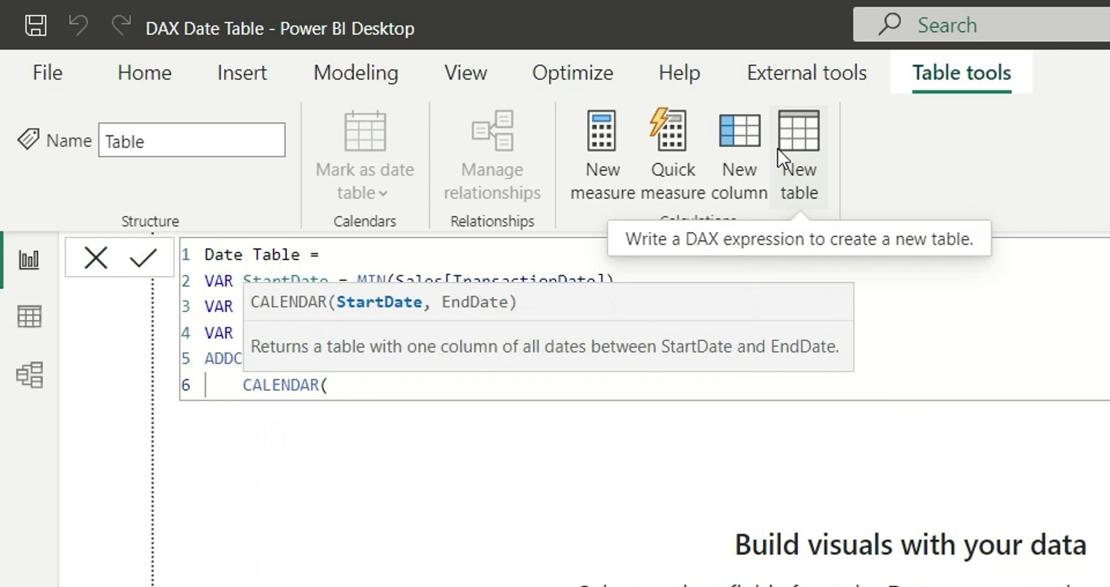
{"action": "type", "text": "Sta"}
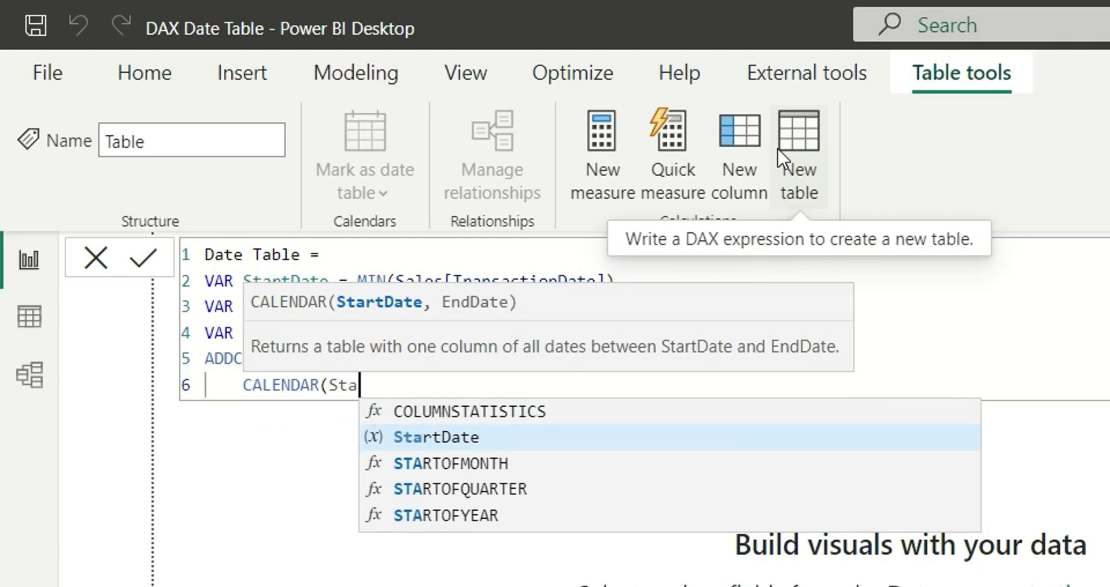
{"action": "key", "text": "Tab"}
{"action": "type", "text": ", "}
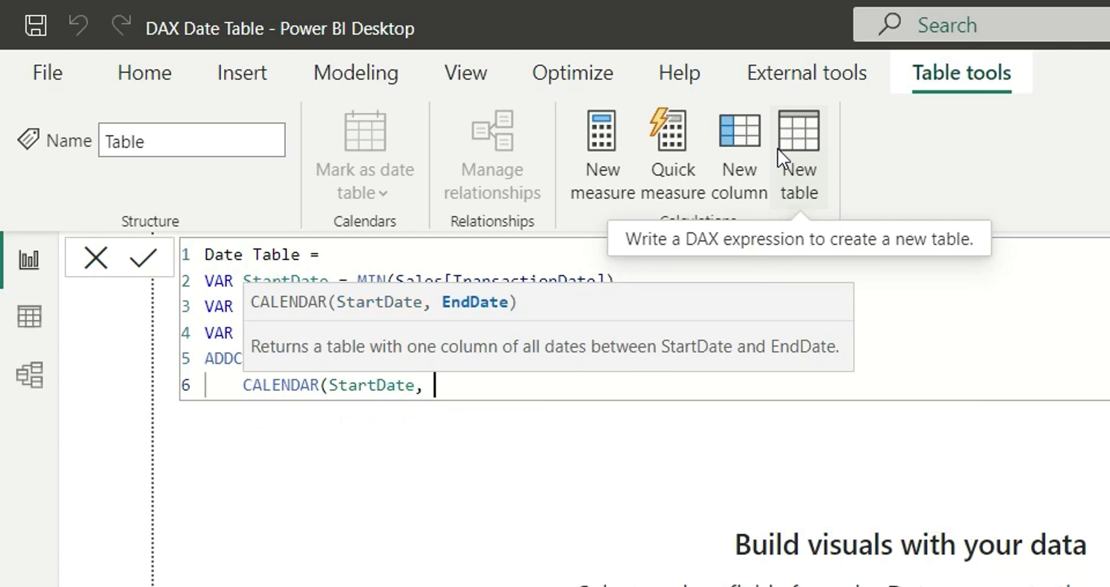
{"action": "type", "text": "Ensd"}
{"action": "key", "text": "BackSpace"}
{"action": "key", "text": "BackSpace"}
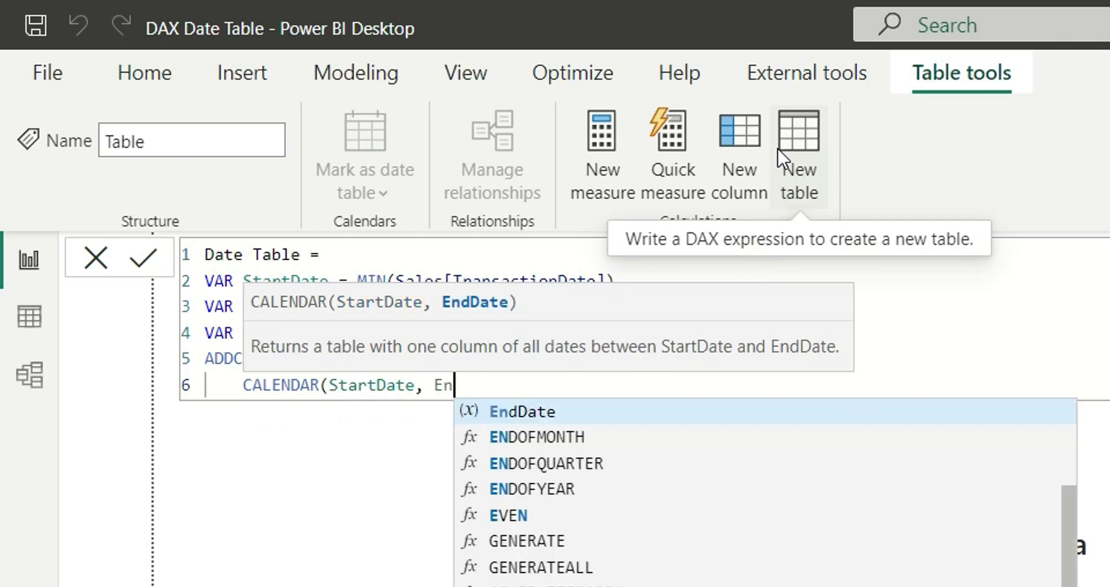
{"action": "key", "text": "Tab"}
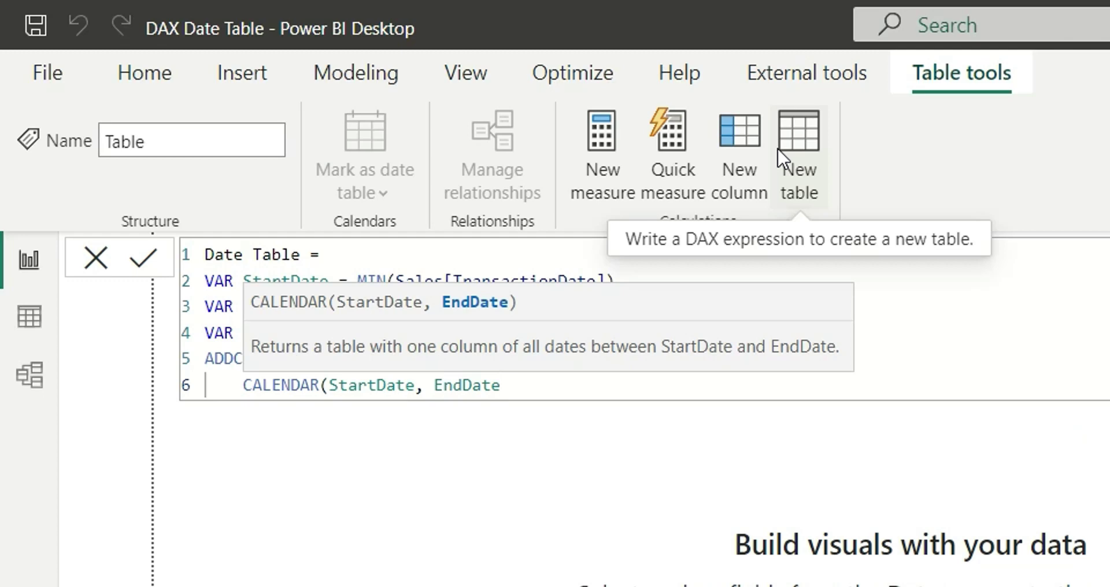
{"action": "type", "text": "),"}
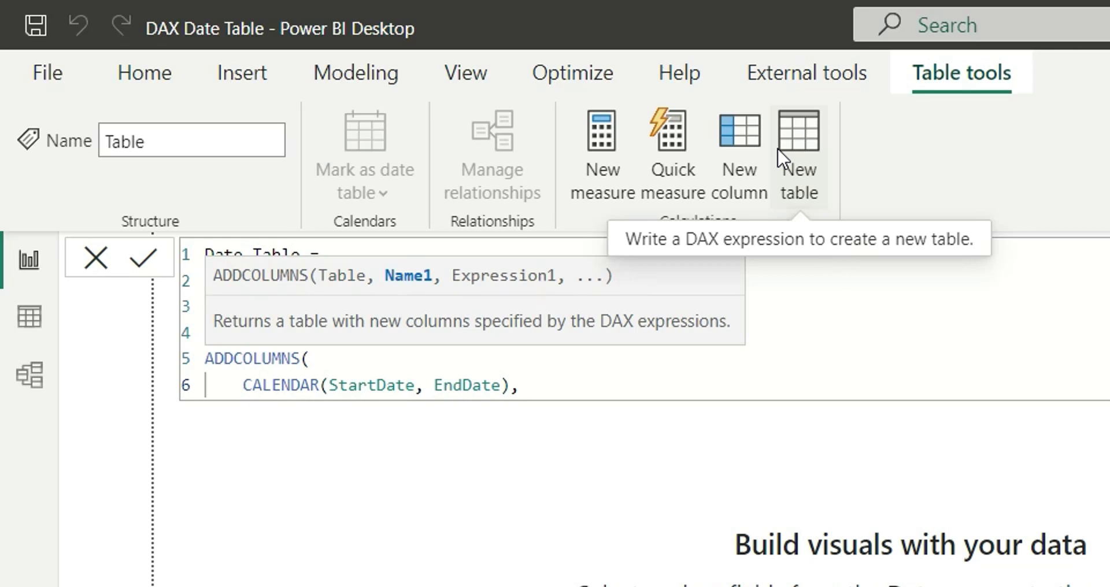
- Start a "Year" column on a new line of ADDCOLUMNS, using the YEAR function as its expression
{"action": "key", "text": "Return"}
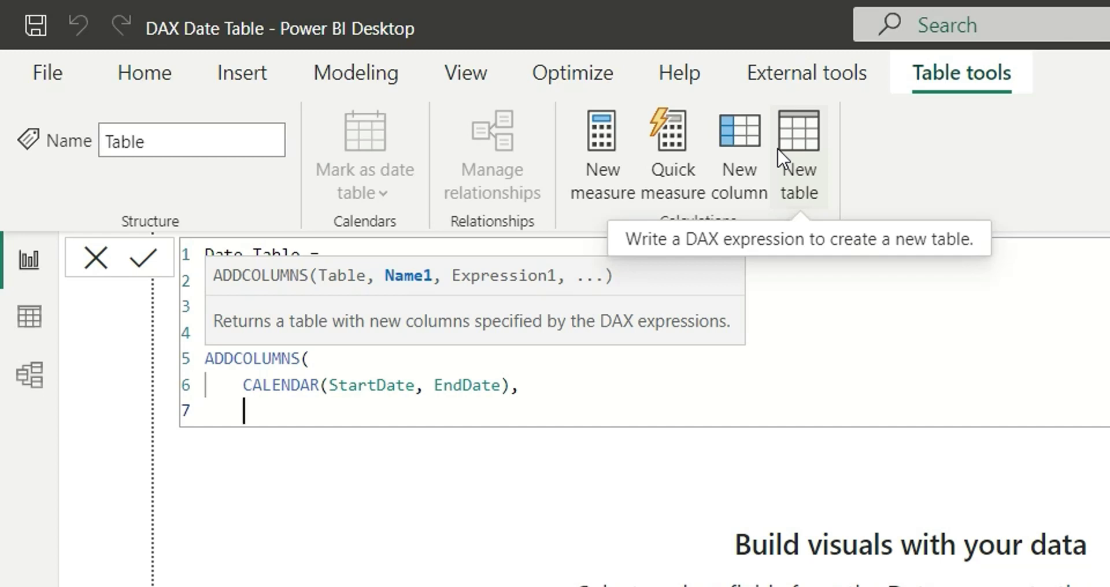
{"action": "type", "text": "\"Year\", Y"}
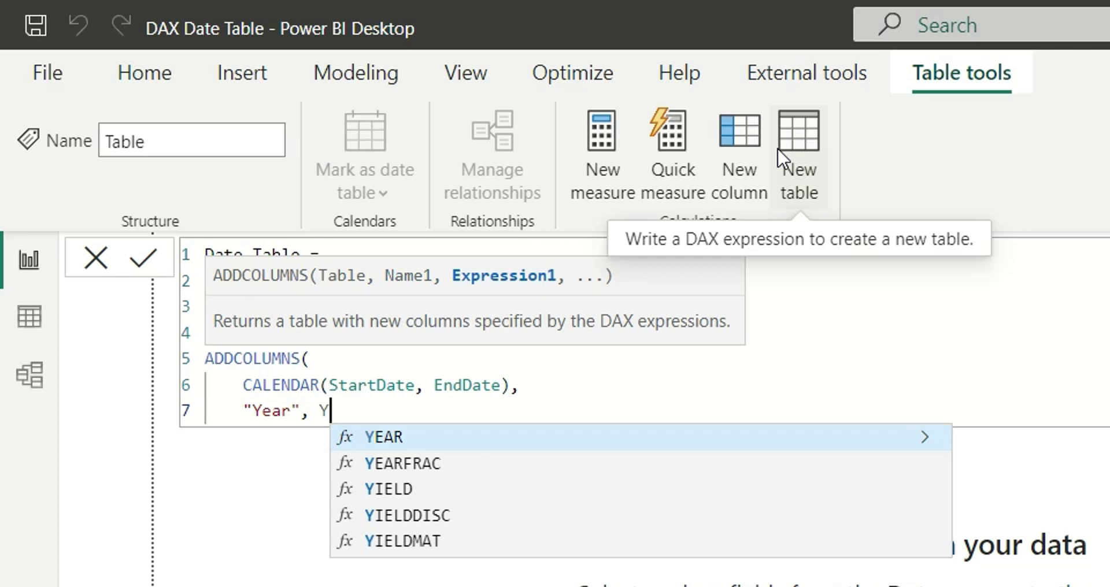
{"action": "type", "text": "ear"}
{"action": "key", "text": "Tab"}
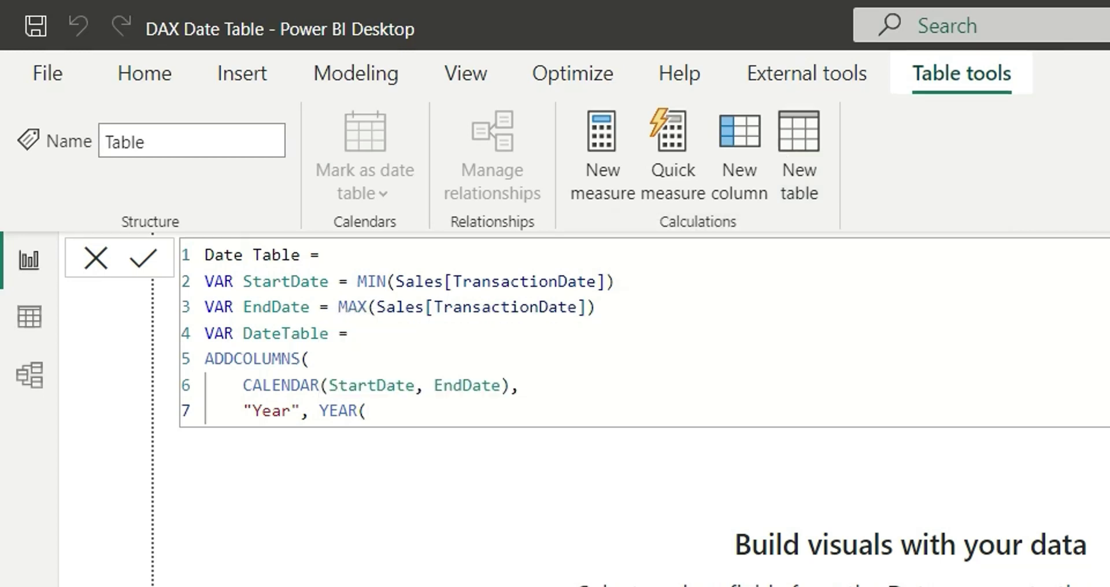
{"action": "type", "text": "date"}
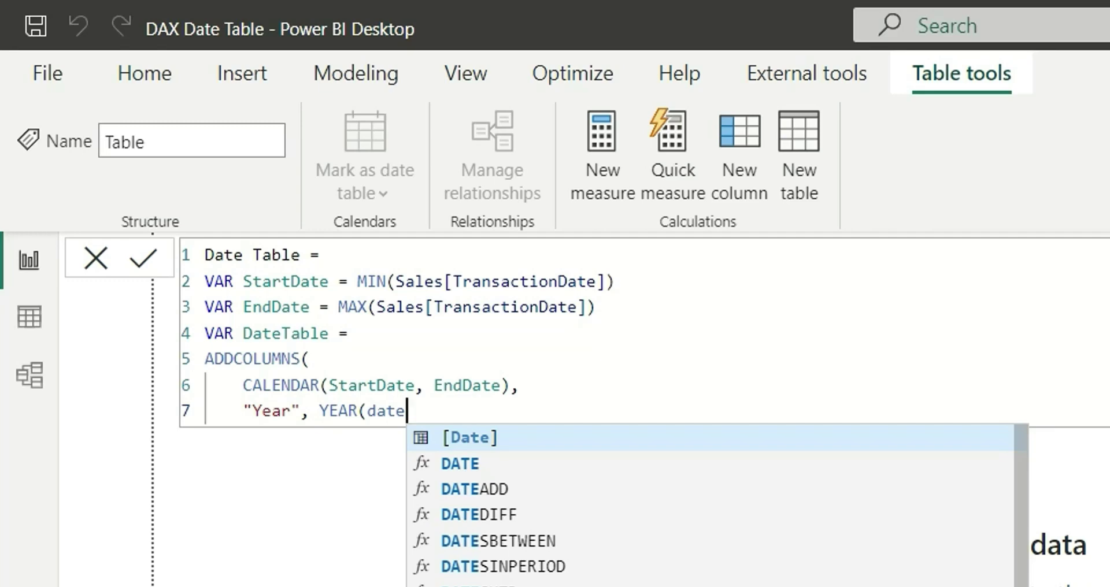
{"action": "key", "text": "BackSpace"}
{"action": "key", "text": "BackSpace"}
{"action": "key", "text": "BackSpace"}
{"action": "key", "text": "BackSpace"}
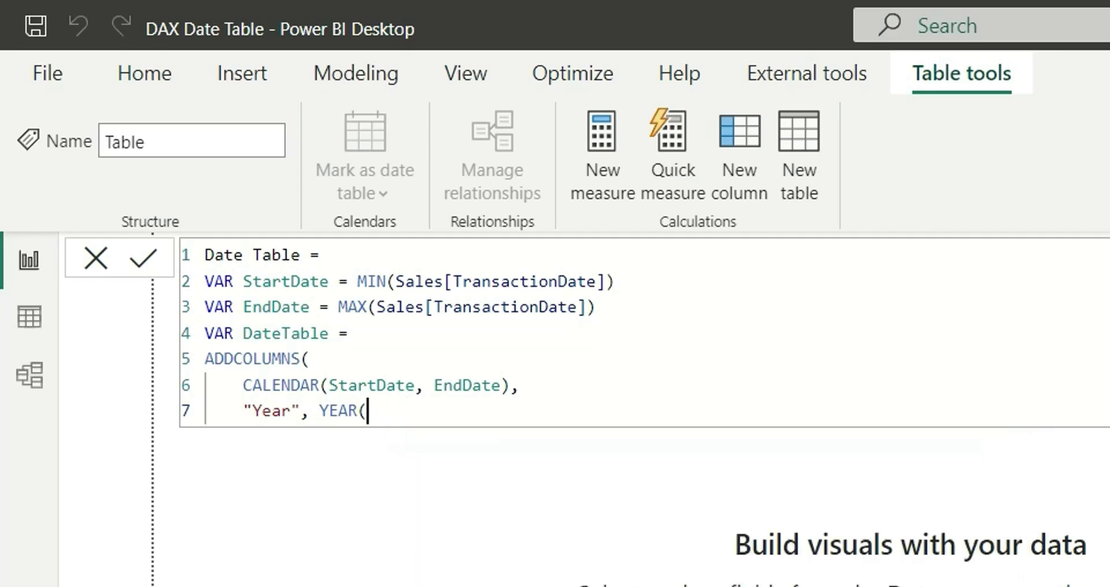
- Pass the [Date] column to the YEAR function, close its parenthesis and end the line with a comma
{"action": "type", "text": "["}
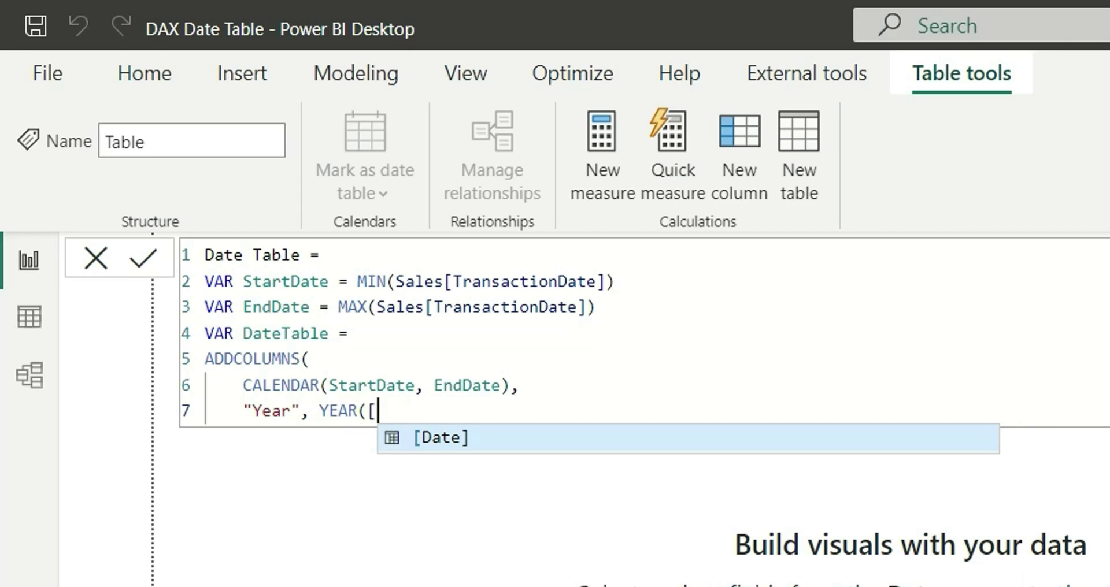
{"action": "key", "text": "Tab"}
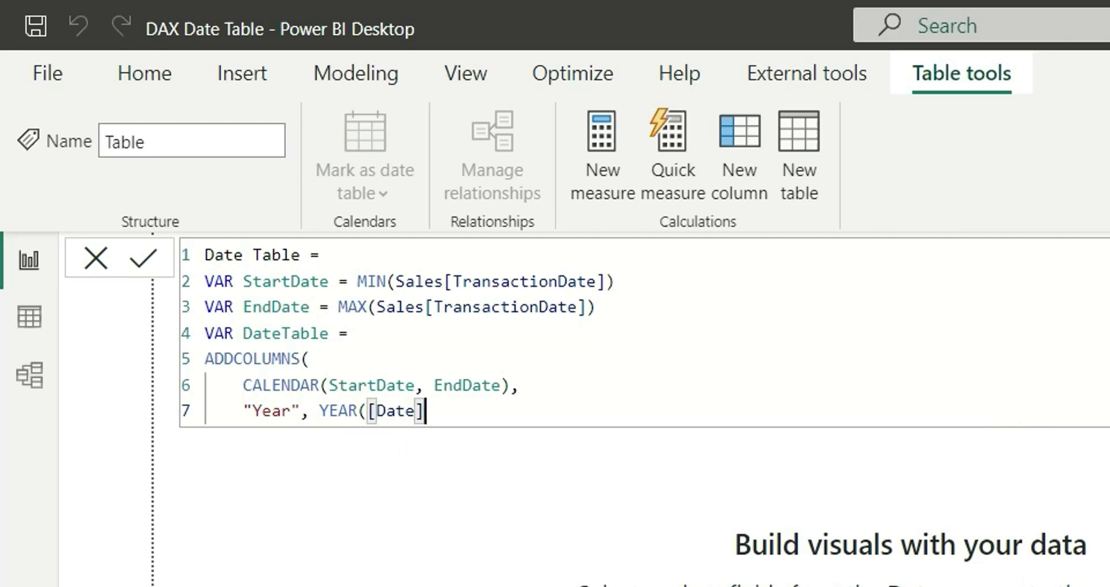
{"action": "type", "text": "),"}
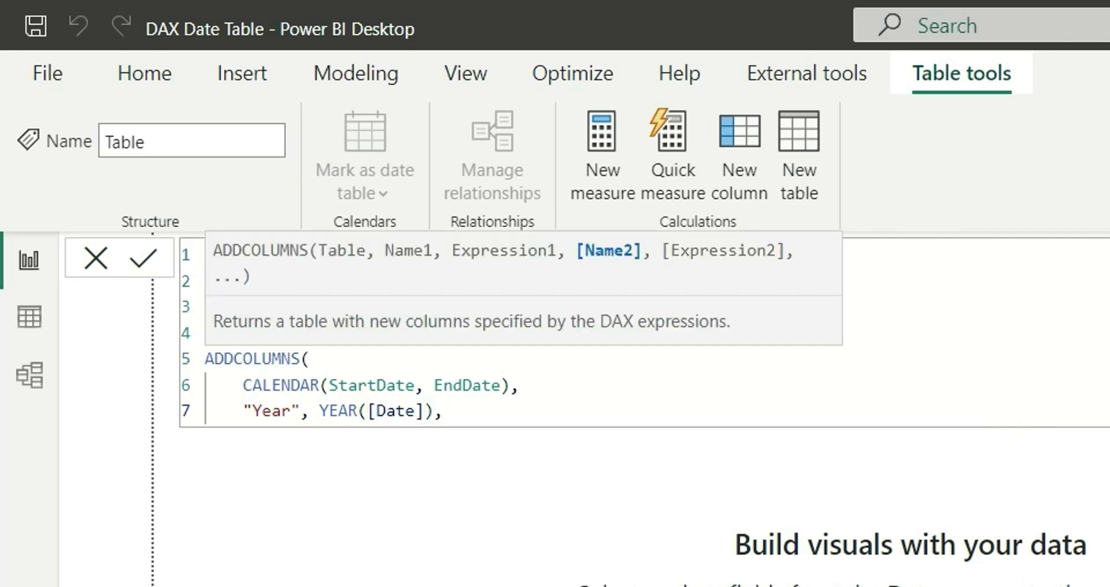
- Add a "Quarter Name" column on a new line of ADDCOLUMNS with the expression FORMAT([Date], "\QQ"), followed by a comma
{"action": "key", "text": "shift+Return"}
{"action": "type", "text": "\""}
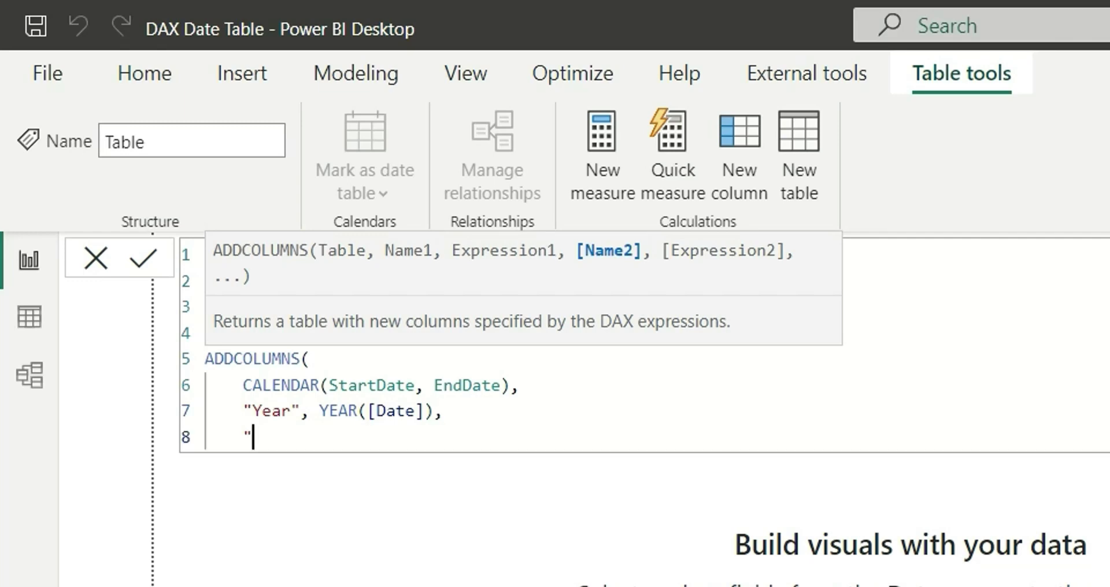
{"action": "type", "text": "Quarte"}
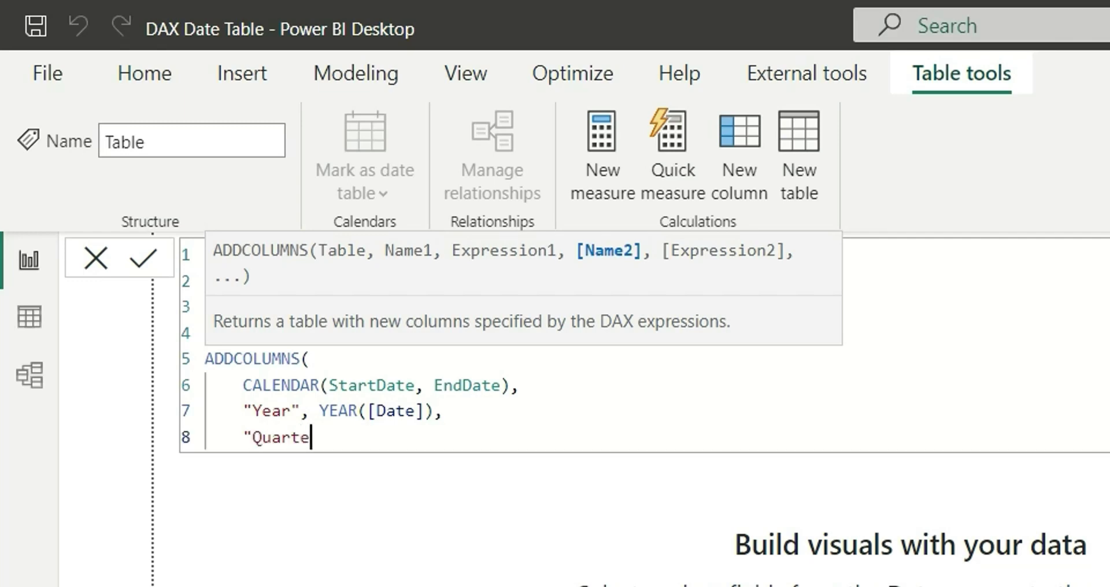
{"action": "type", "text": "r Name "}
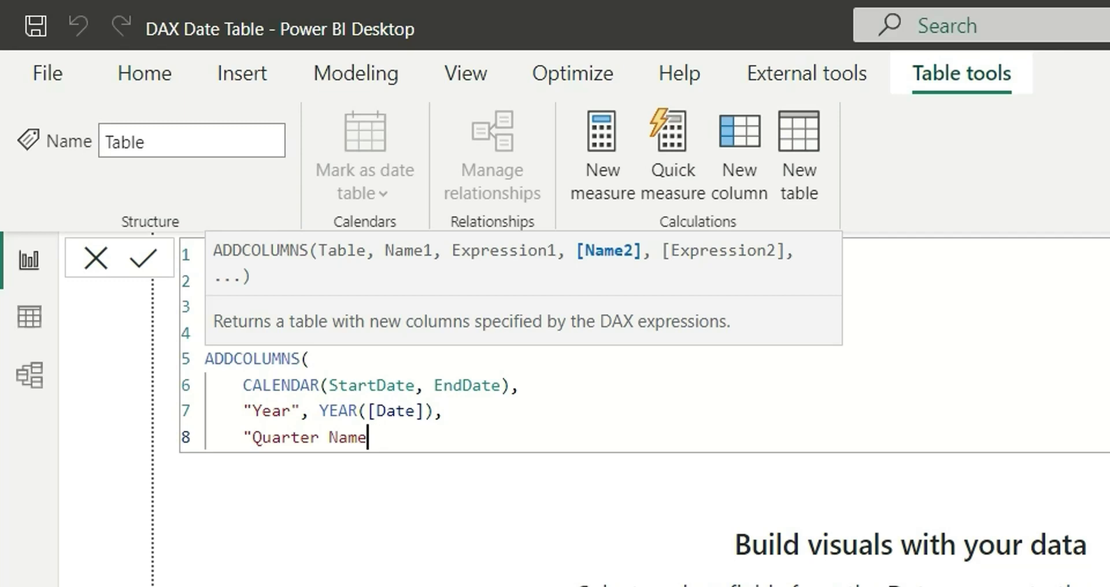
{"action": "type", "text": "\","}
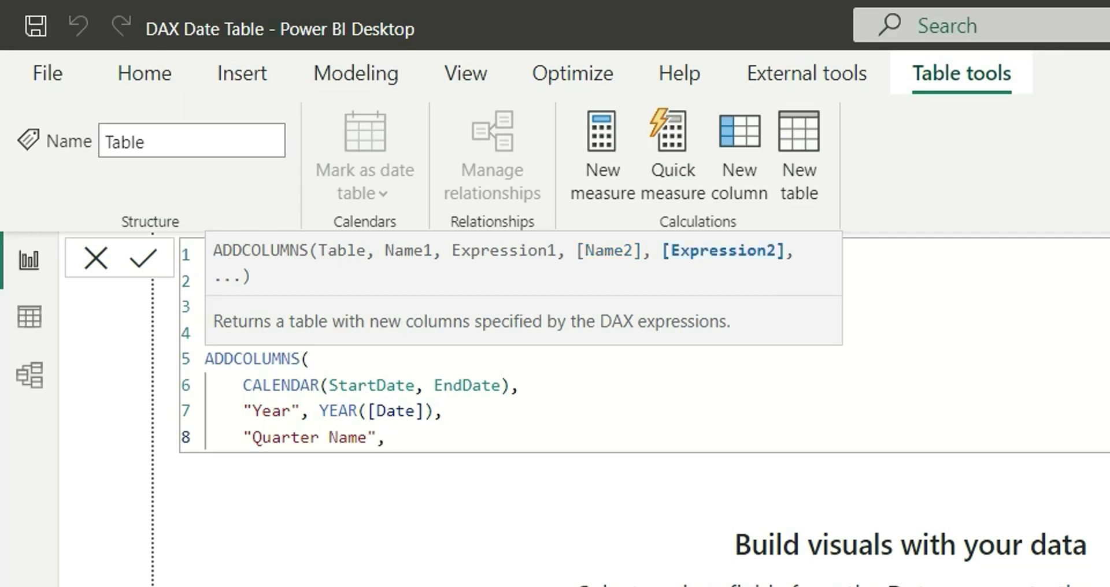
{"action": "type", "text": " FORMAT("}
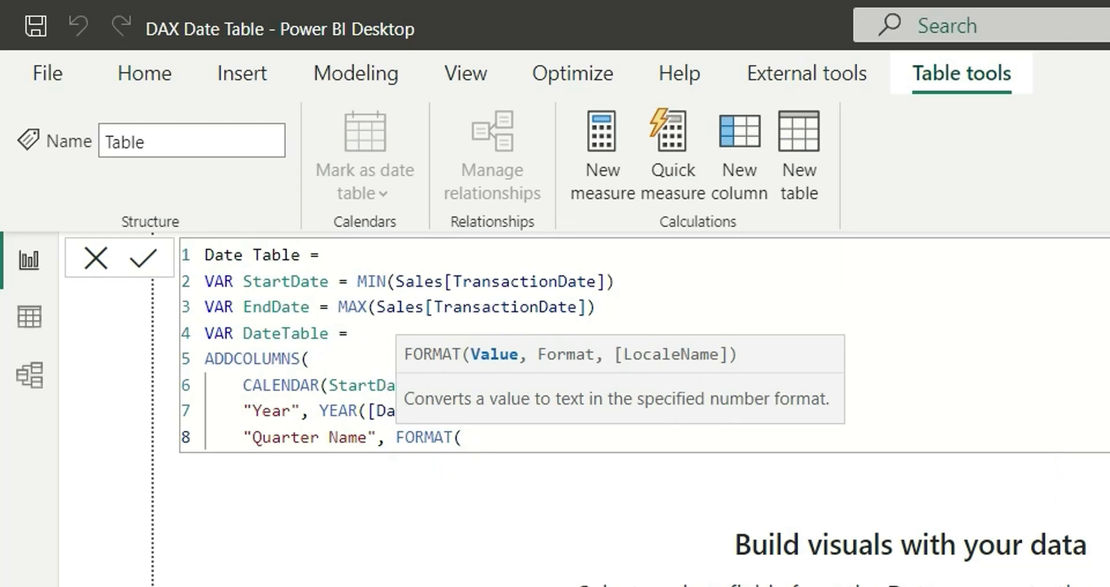
{"action": "type", "text": "[d"}
{"action": "key", "text": "Tab"}
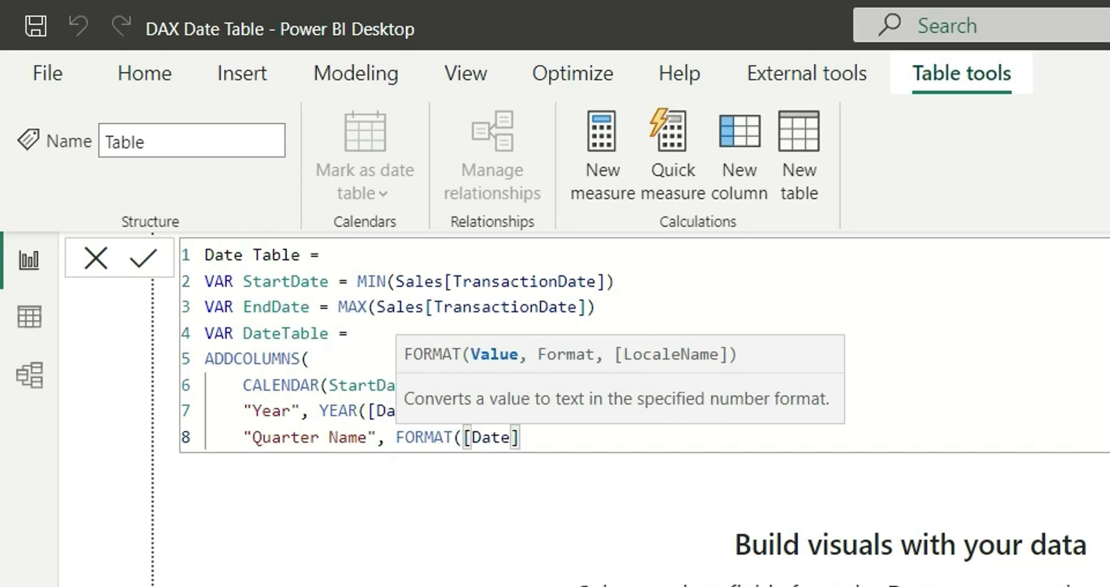
{"action": "type", "text": ", \""}
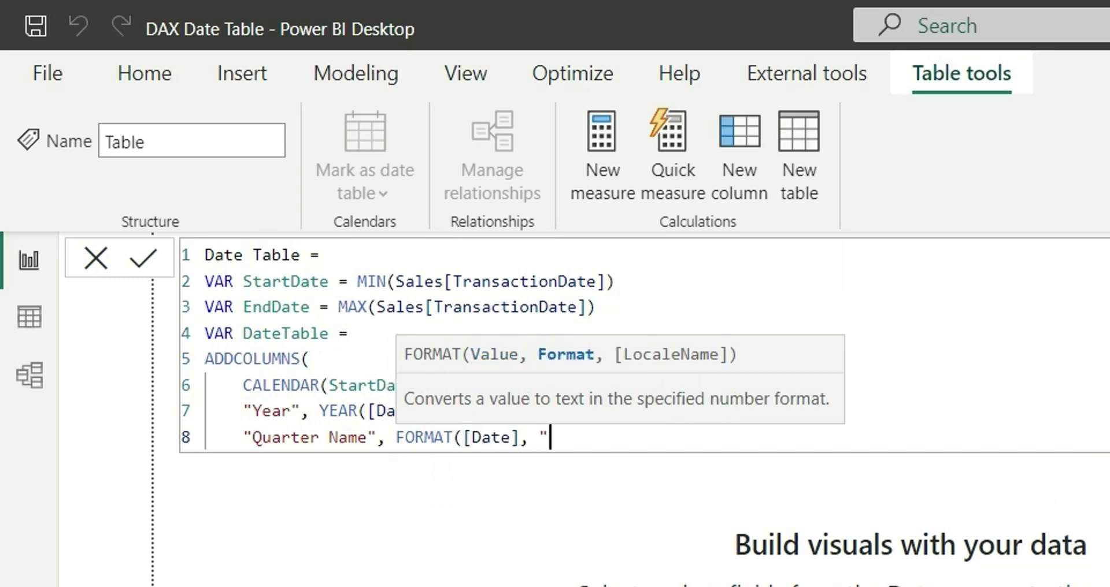
{"action": "type", "text": "\\QQ\")"}
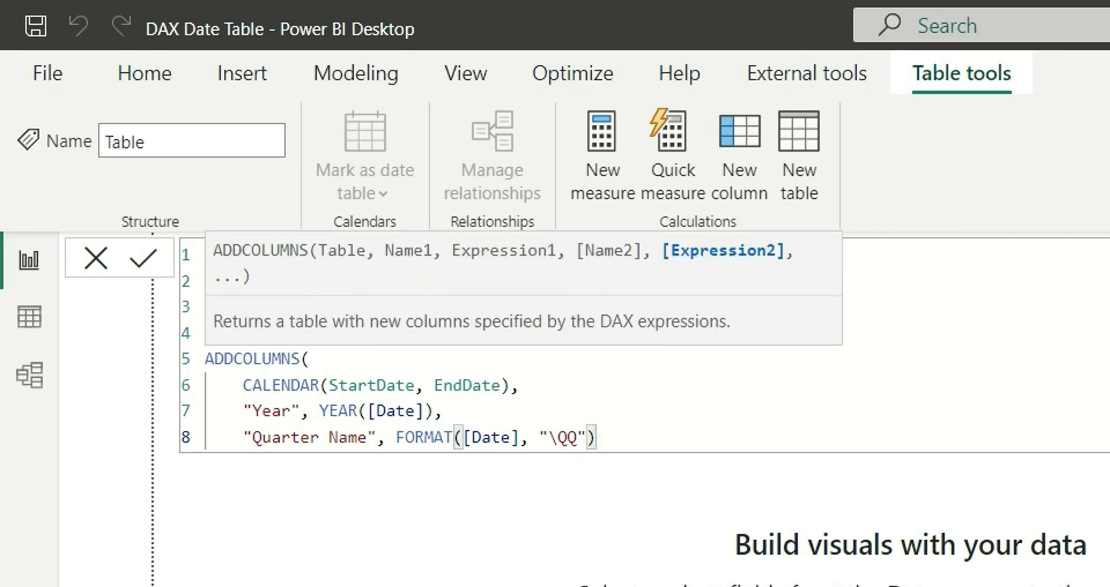
{"action": "type", "text": ","}
- Add a "Quarter number" column on a new line with the expression QUARTER([Date]), followed by a comma
{"action": "key", "text": "Return"}
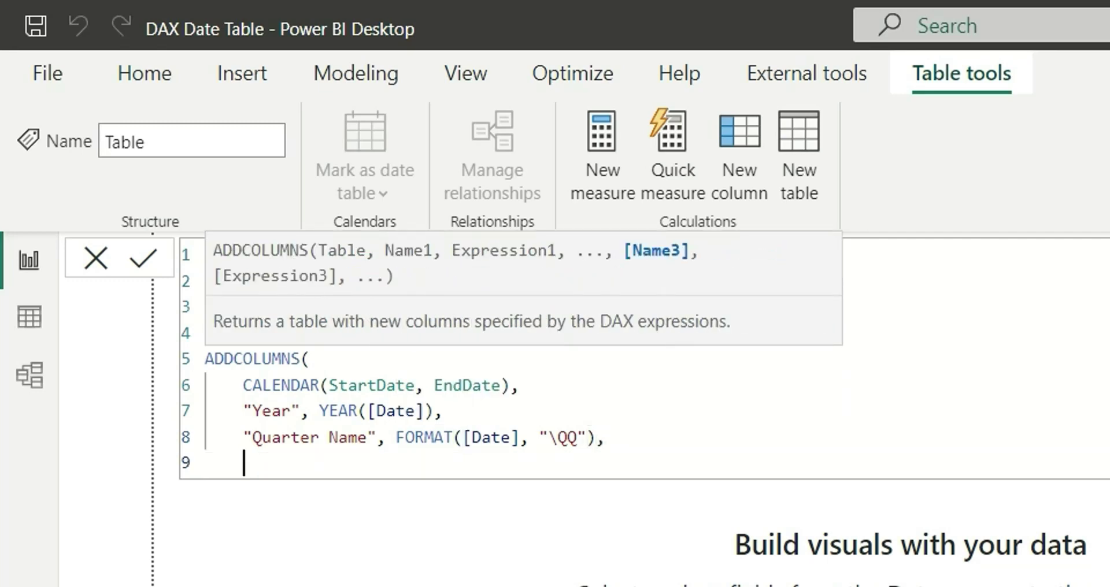
{"action": "type", "text": "\"Quarter numb"}
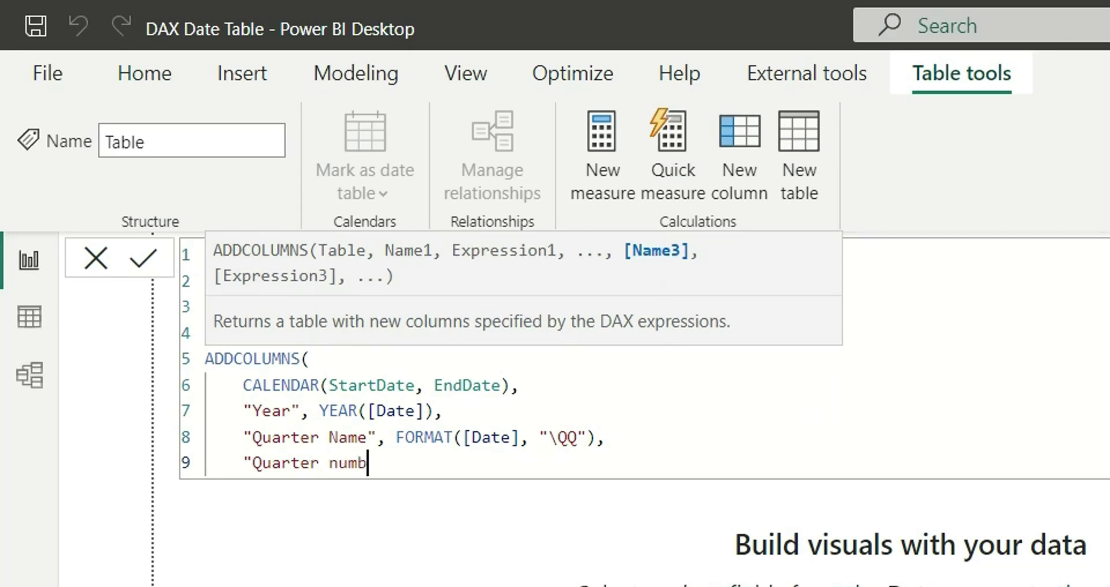
{"action": "type", "text": "er\", "}
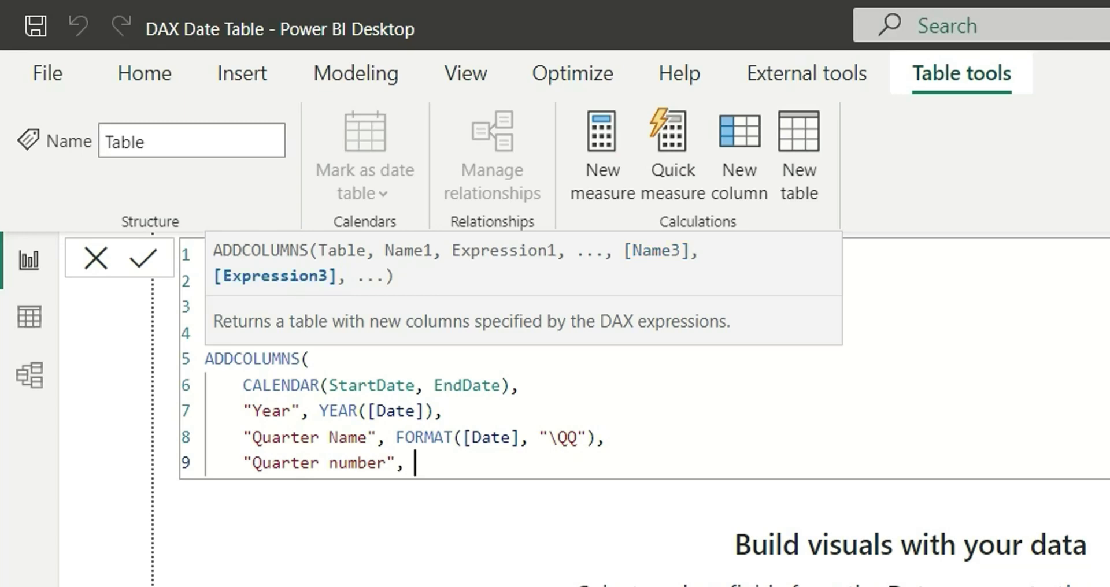
{"action": "type", "text": "QUARTER("}
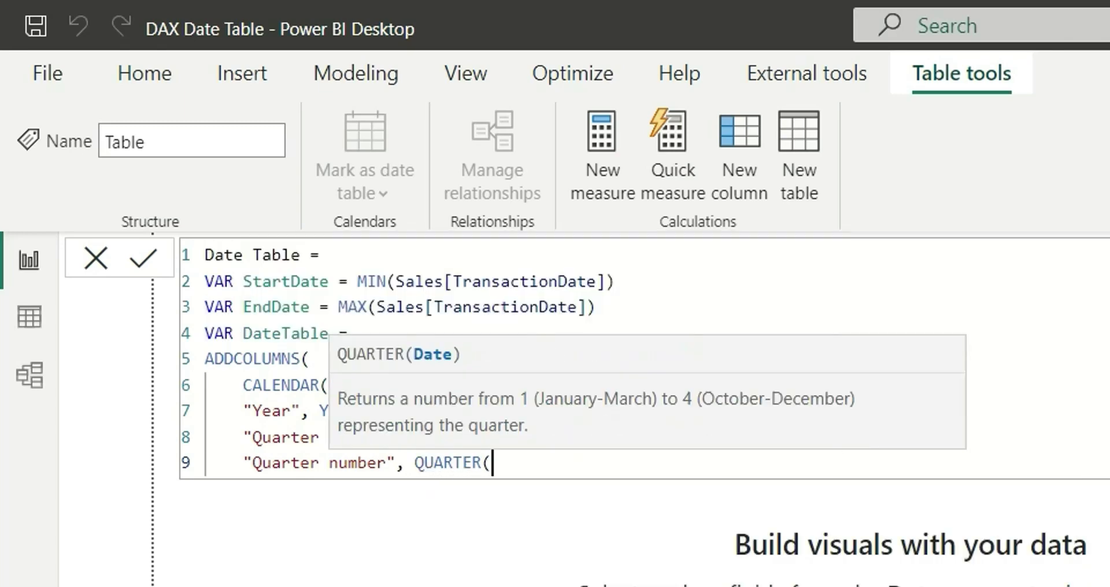
{"action": "type", "text": "[date"}
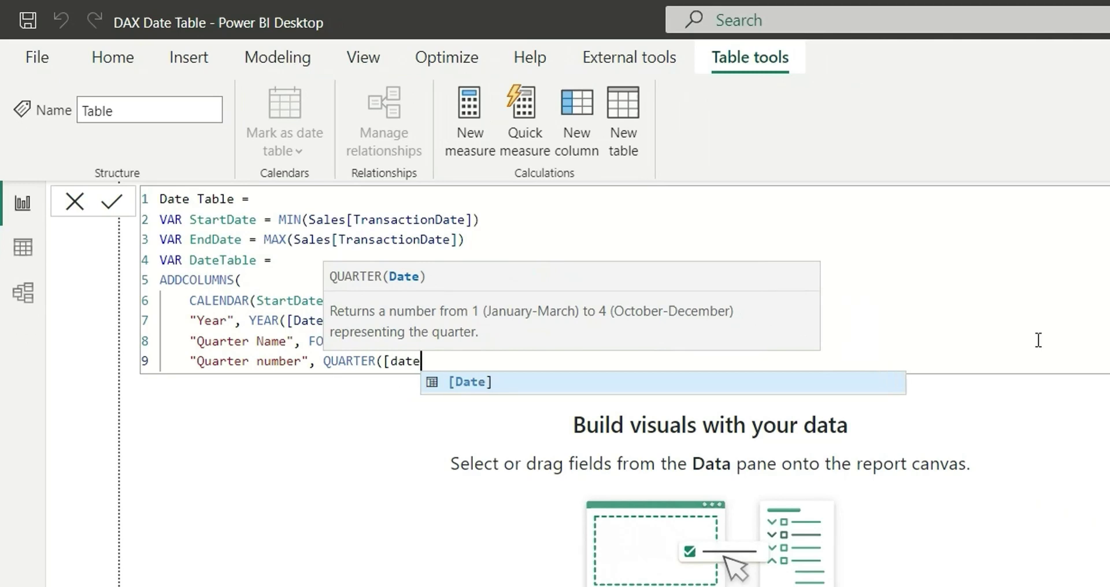
{"action": "key", "text": "Tab"}
{"action": "type", "text": "),"}
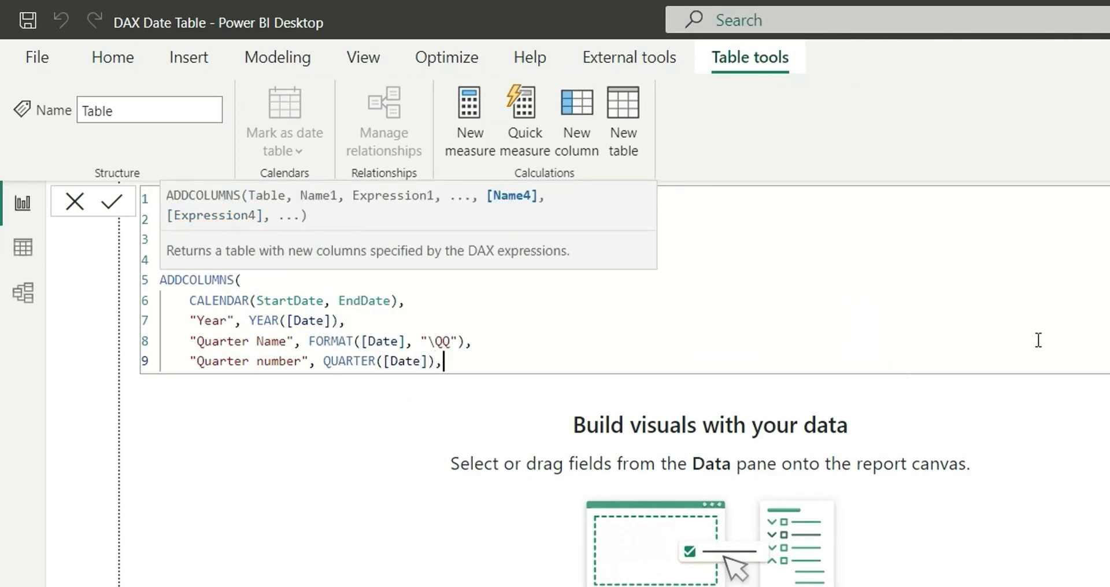
- Add a "Month Name" column on a new line with the expression FORMAT([Date], "MMM"), followed by a comma
{"action": "key", "text": "Return"}
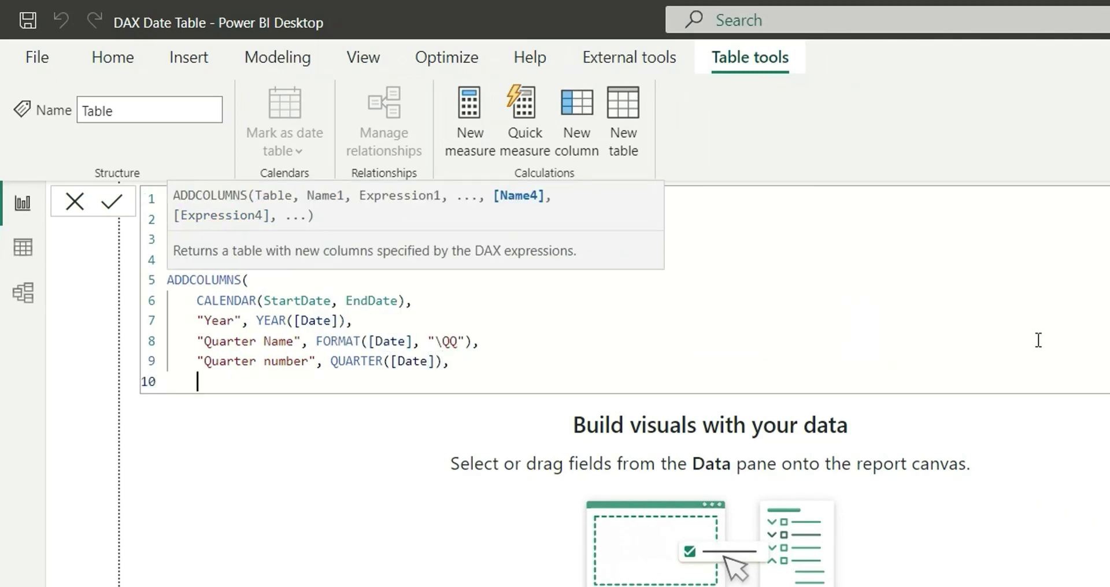
{"action": "type", "text": "\"Month Name\""}
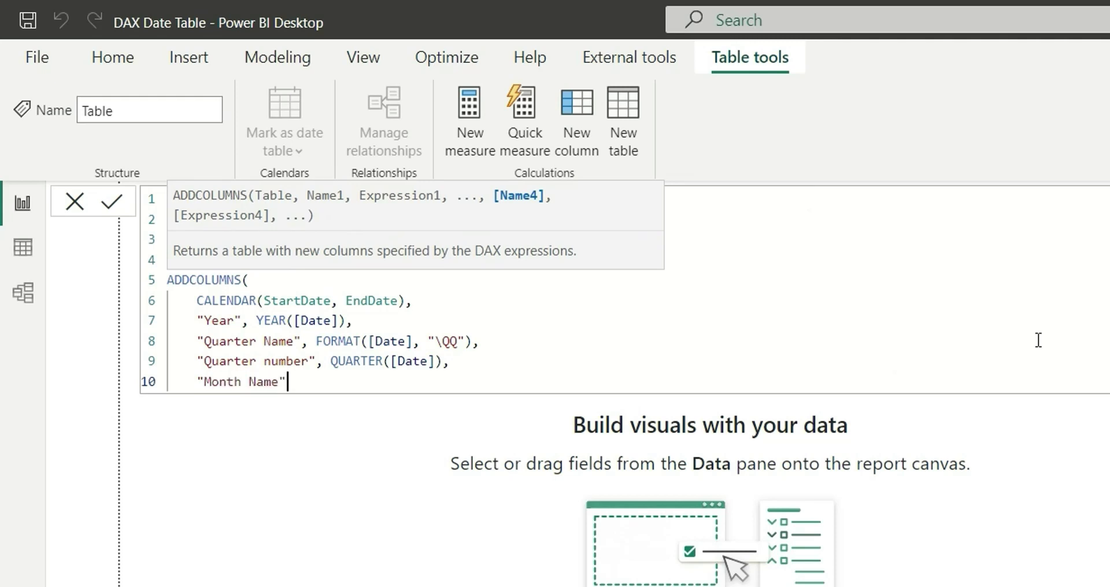
{"action": "type", "text": ", "}
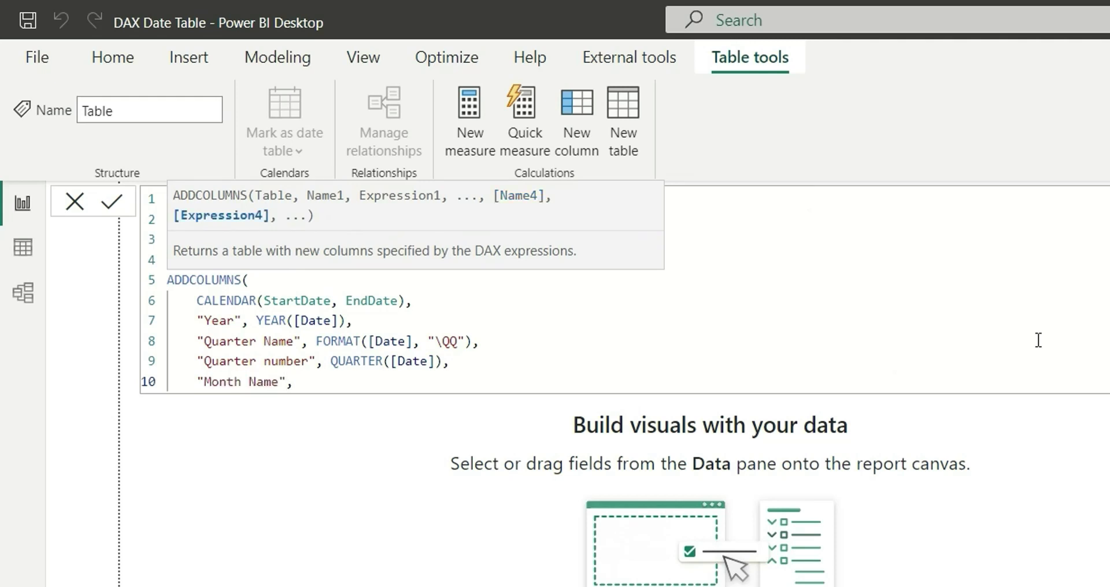
{"action": "type", "text": "Form"}
{"action": "key", "text": "Tab"}
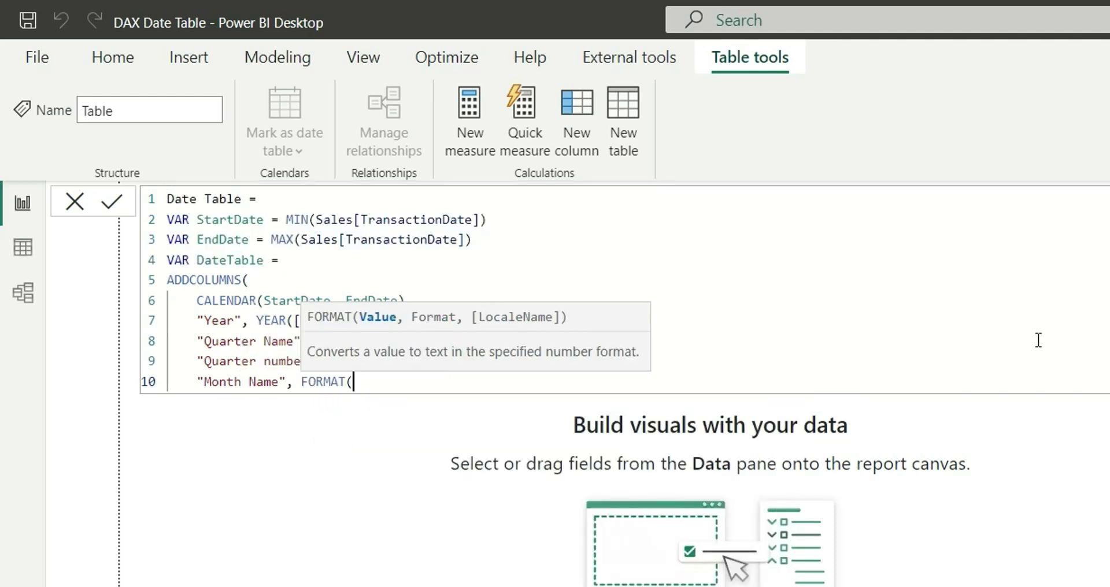
{"action": "type", "text": "[da"}
{"action": "key", "text": "Tab"}
{"action": "type", "text": ", \""}
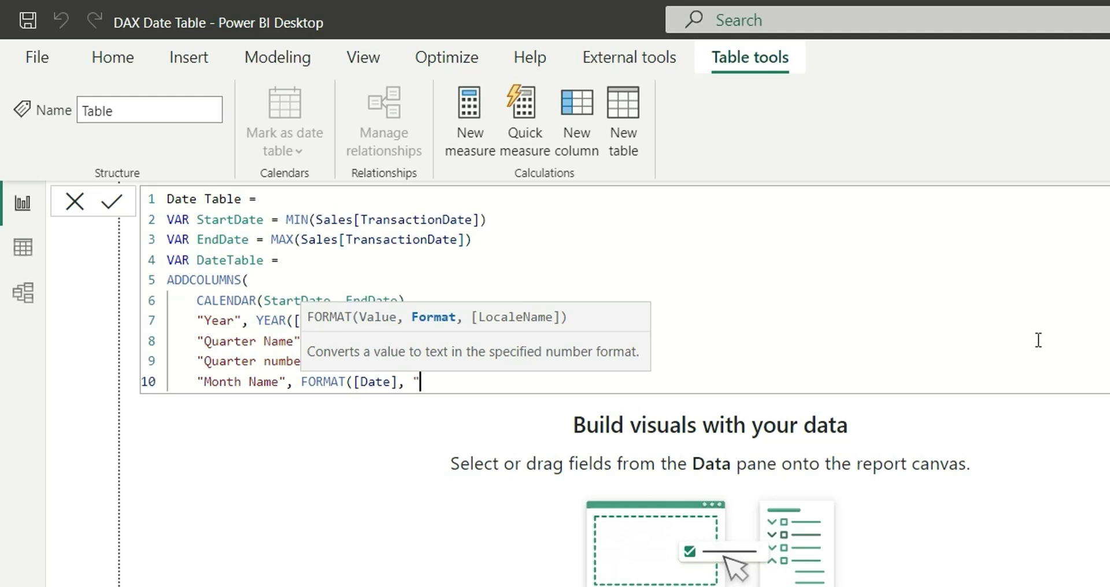
{"action": "type", "text": "MMM"}
{"action": "type", "text": "\"),"}
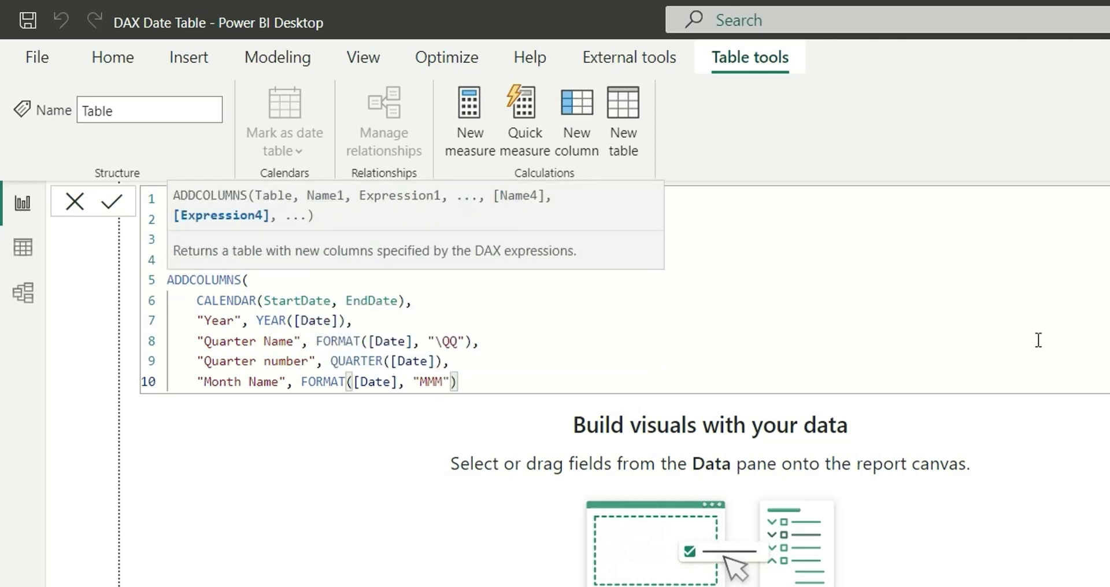
- Start a "Month number" column on a new line of ADDCOLUMNS
{"action": "key", "text": "Return"}
{"action": "type", "text": "\"Month "}
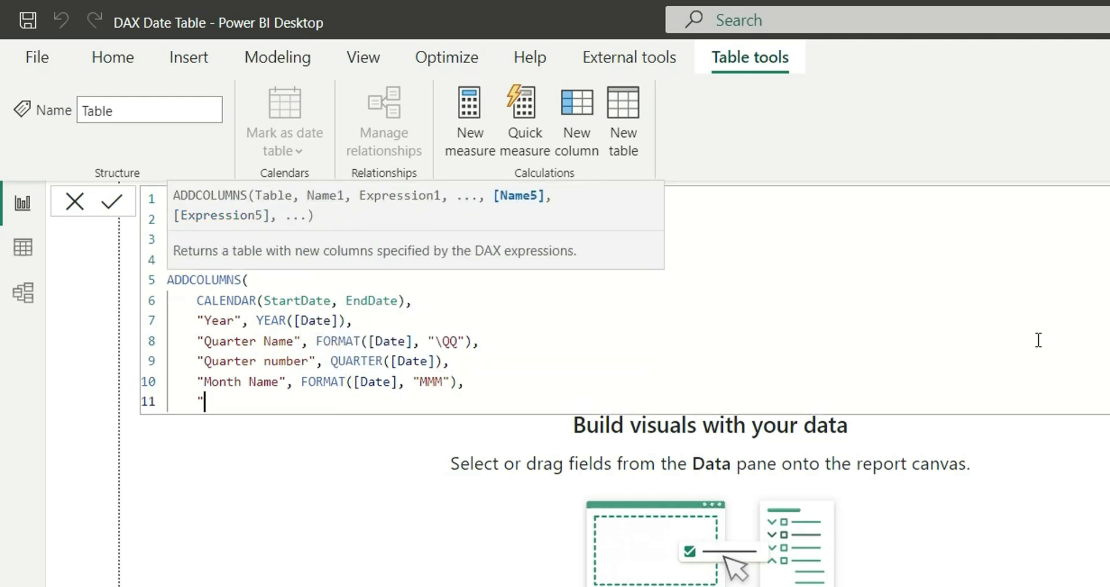
{"action": "type", "text": "number"}
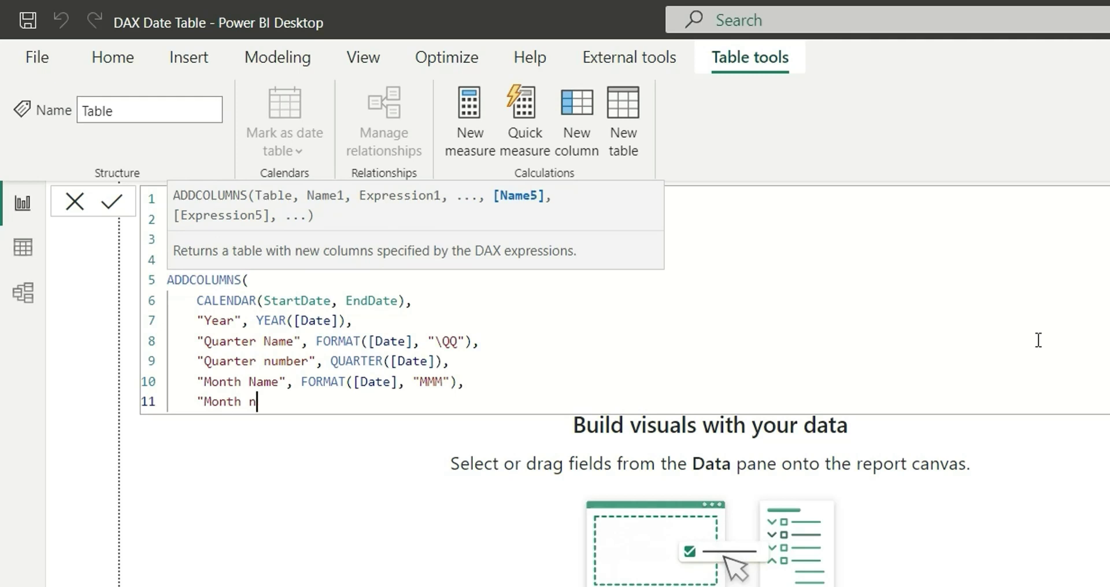
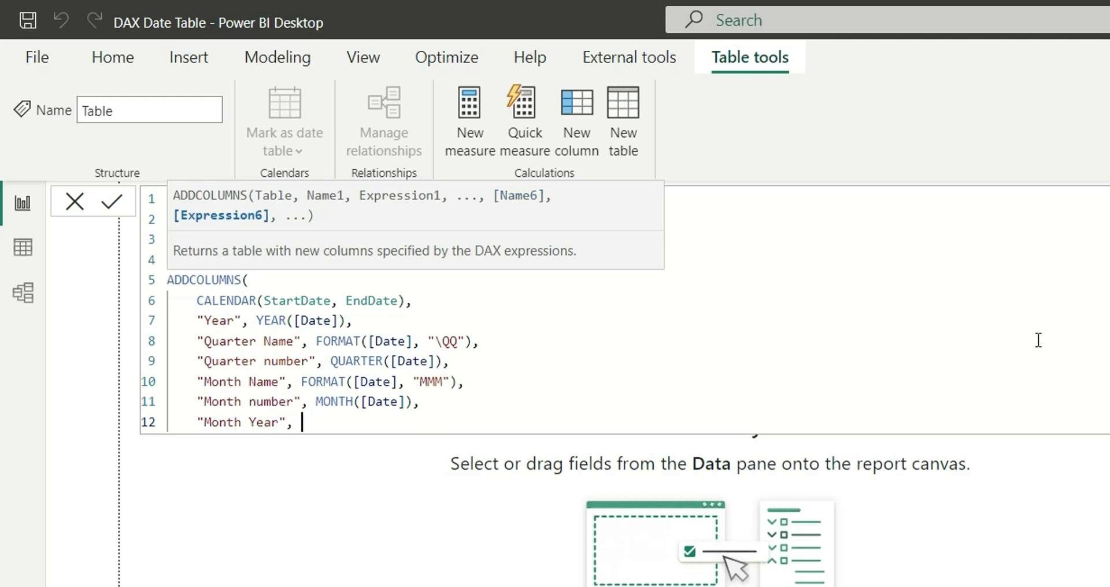
- Give the "Month Year" column the expression FORMAT([Date], "MMM YYYY")
{"action": "type", "text": "FORMAT("}
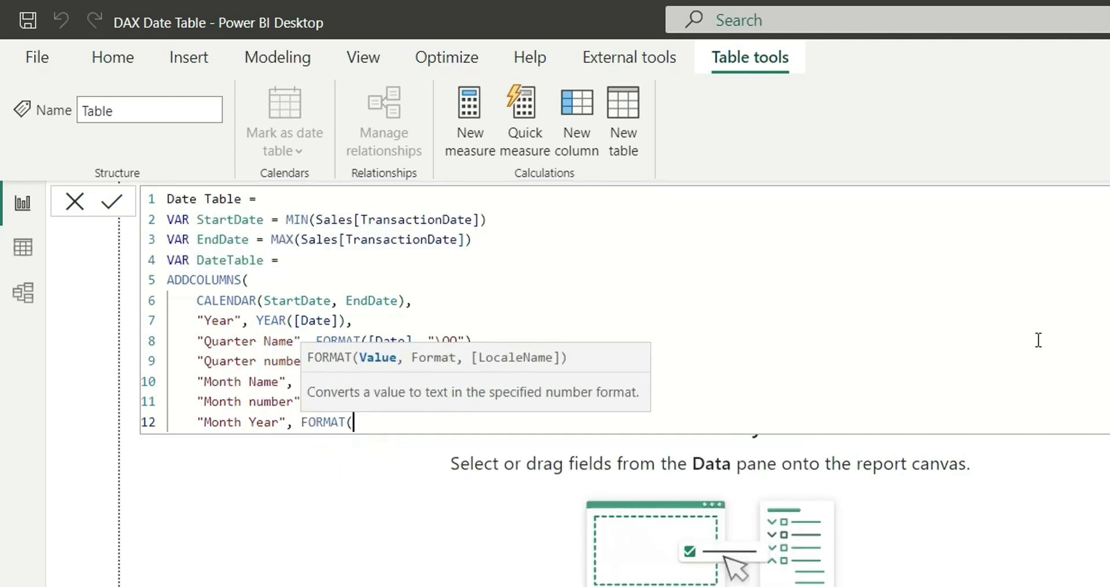
{"action": "type", "text": "[date"}
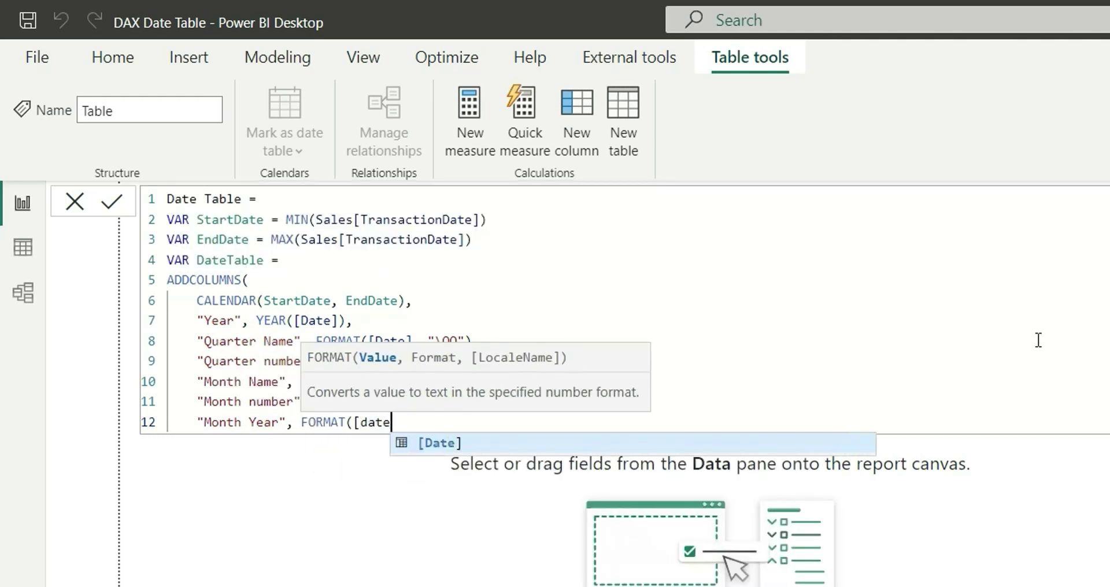
{"action": "key", "text": "Tab"}
{"action": "type", "text": ", "}
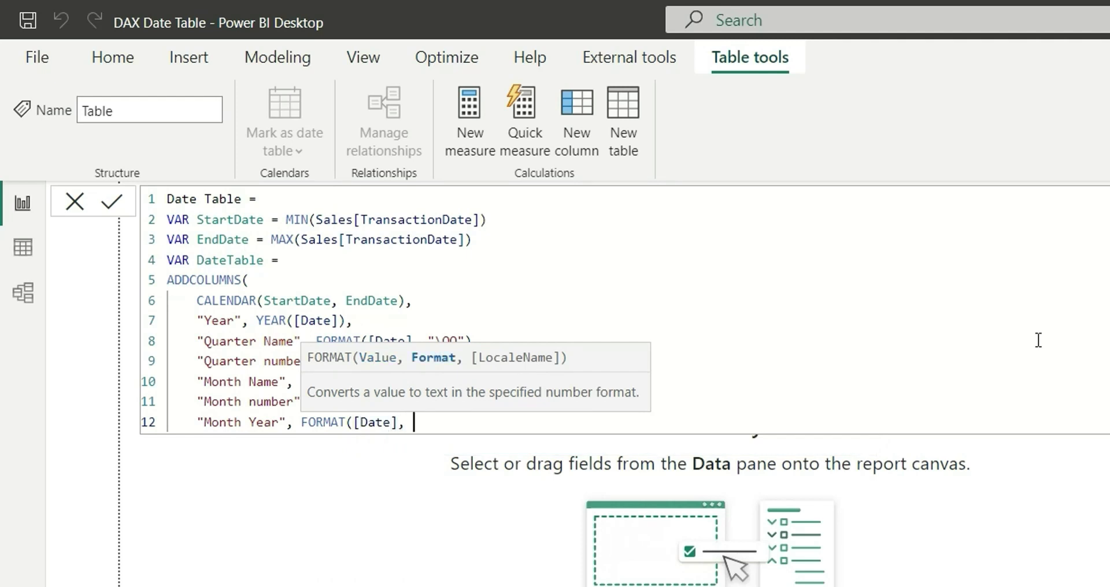
{"action": "type", "text": "\"MMM YYYY"}
{"action": "key", "text": "BackSpace"}
{"action": "key", "text": "BackSpace"}
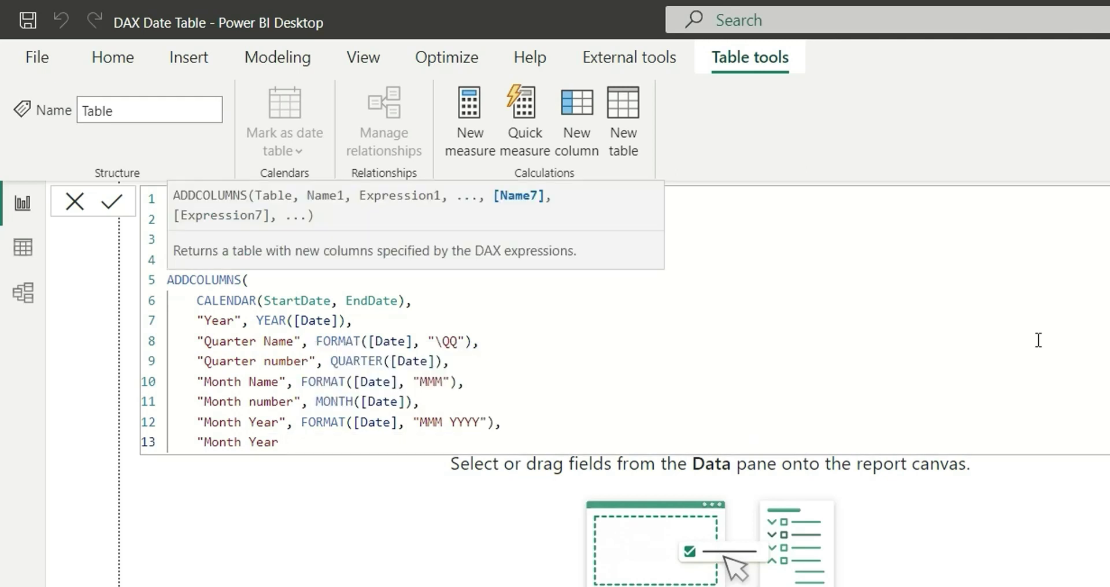
- Complete the next column's name as "Month Year Sort" and give it the expression FORMAT([Date], "YYYYMM")
{"action": "type", "text": "Sor"}
{"action": "type", "text": "t\","}
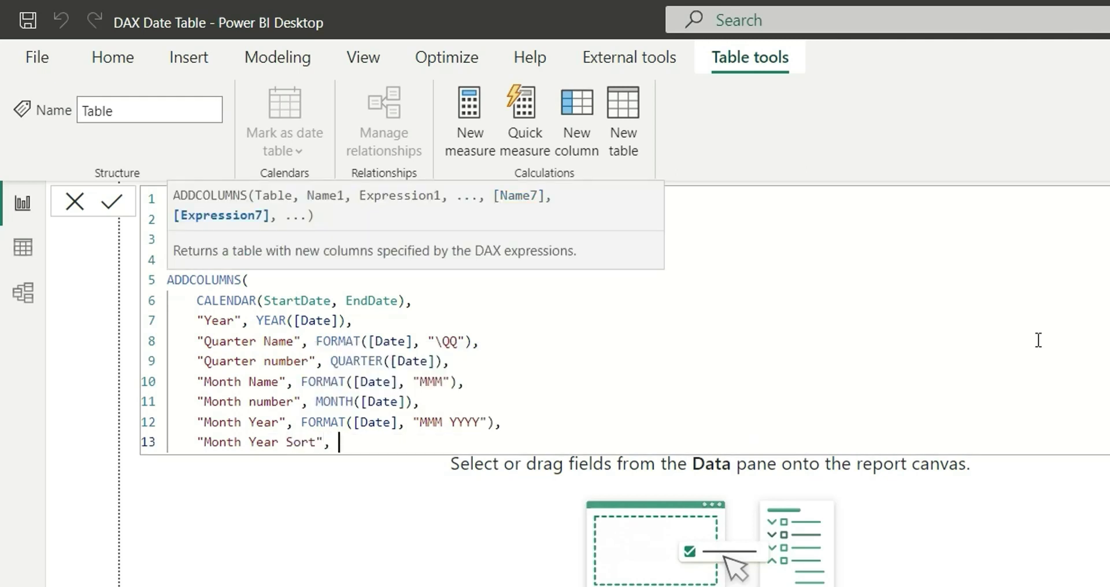
{"action": "type", "text": " Form"}
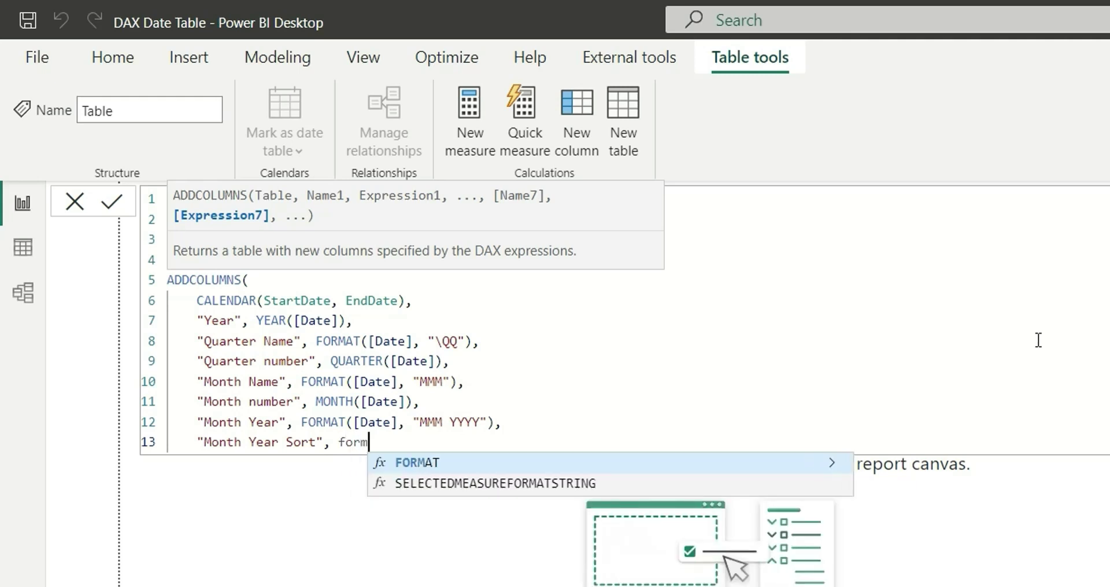
{"action": "key", "text": "Tab"}
{"action": "type", "text": "([Date]"}
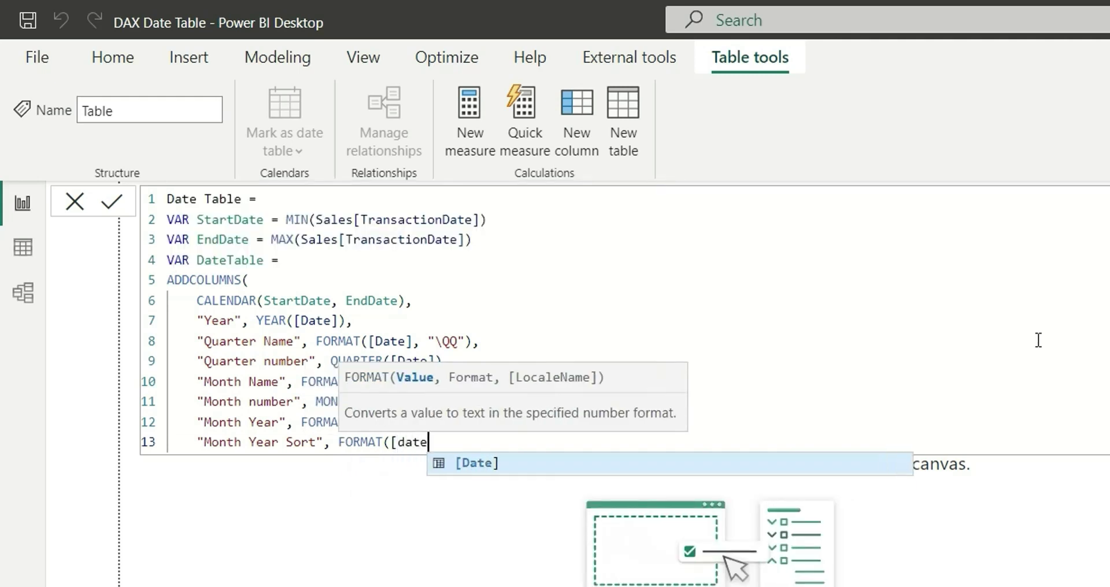
{"action": "type", "text": ", \""}
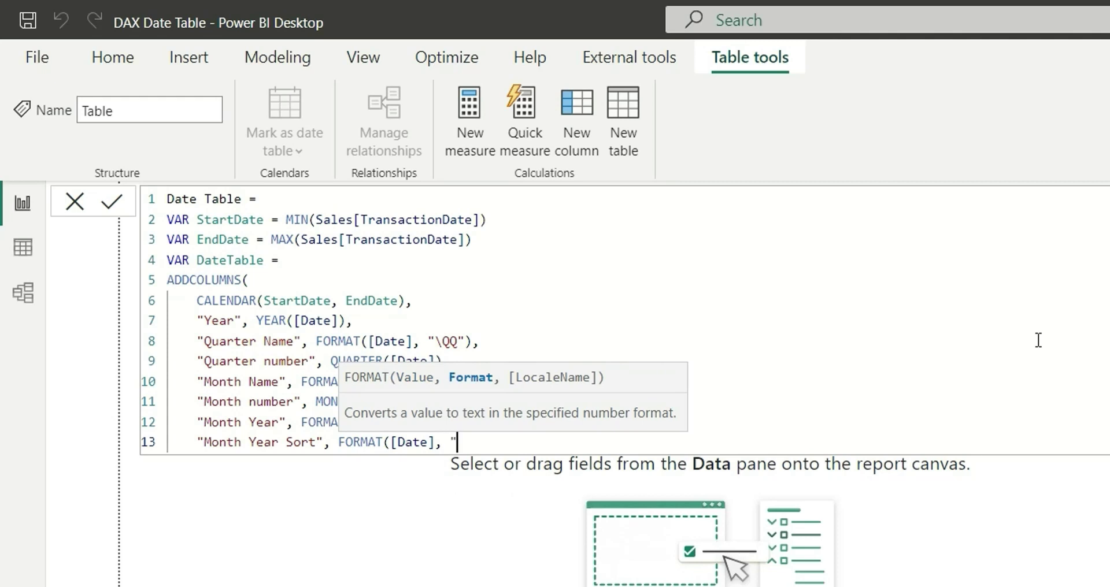
{"action": "type", "text": "YYYYMM\")"}
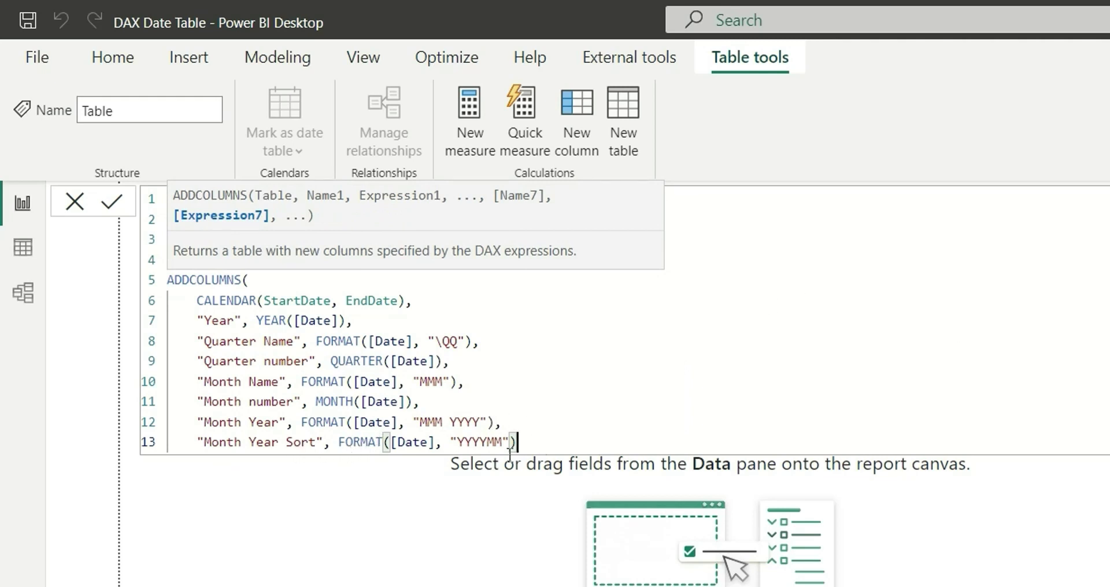
- Wrap the "Month Year Sort" FORMAT expression in a VALUE function, end the line with a comma and open a new line
{"action": "left_click", "coordinate": [340, 442]}
{"action": "type", "text": "Va"}
{"action": "key", "text": "Tab"}
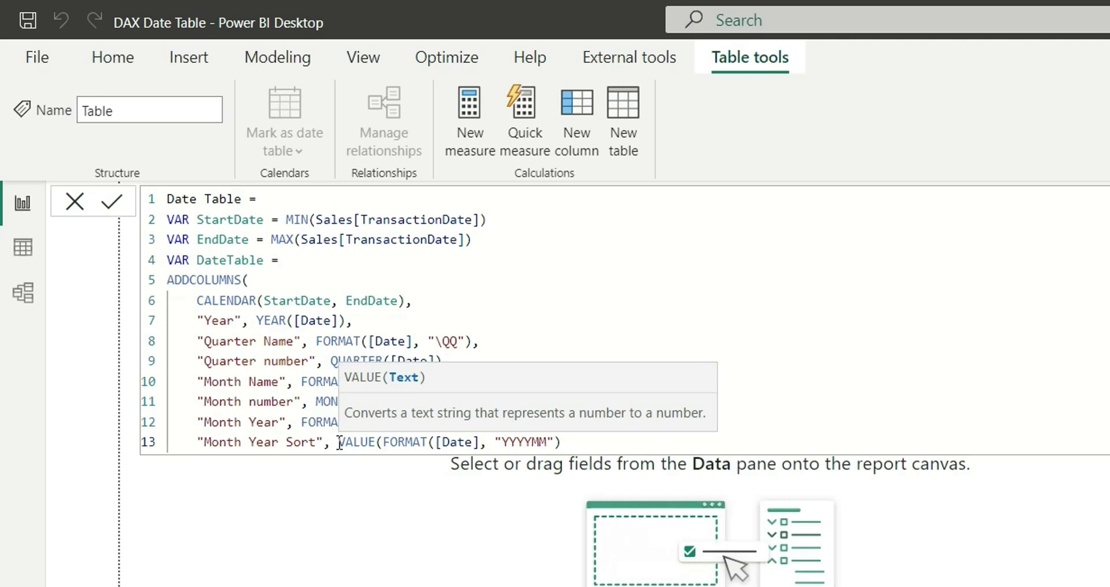
{"action": "left_click", "coordinate": [579, 443]}
{"action": "type", "text": ")"}
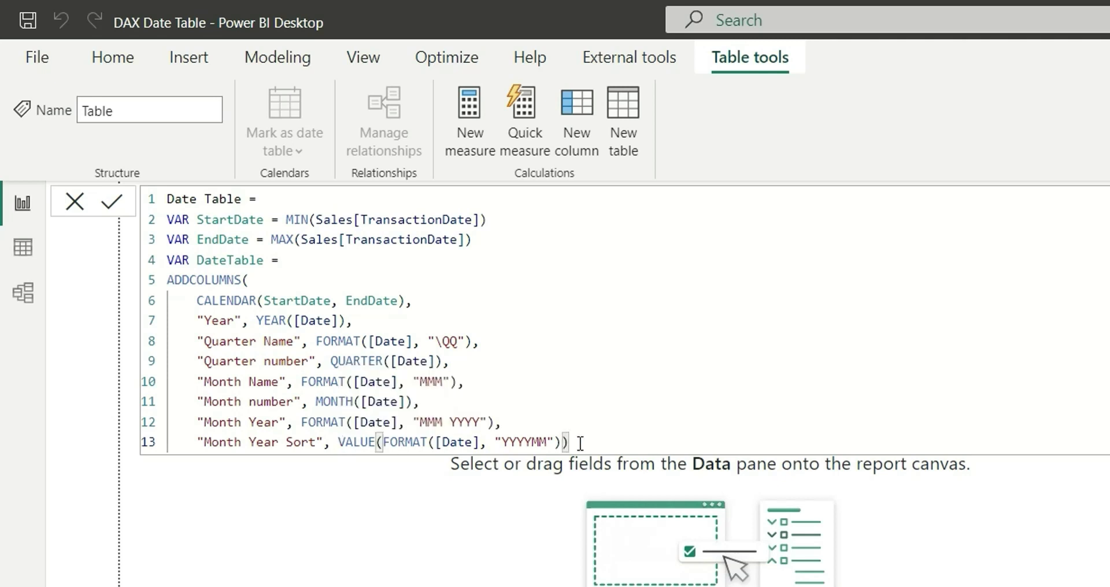
{"action": "type", "text": ","}
{"action": "key", "text": "Return"}
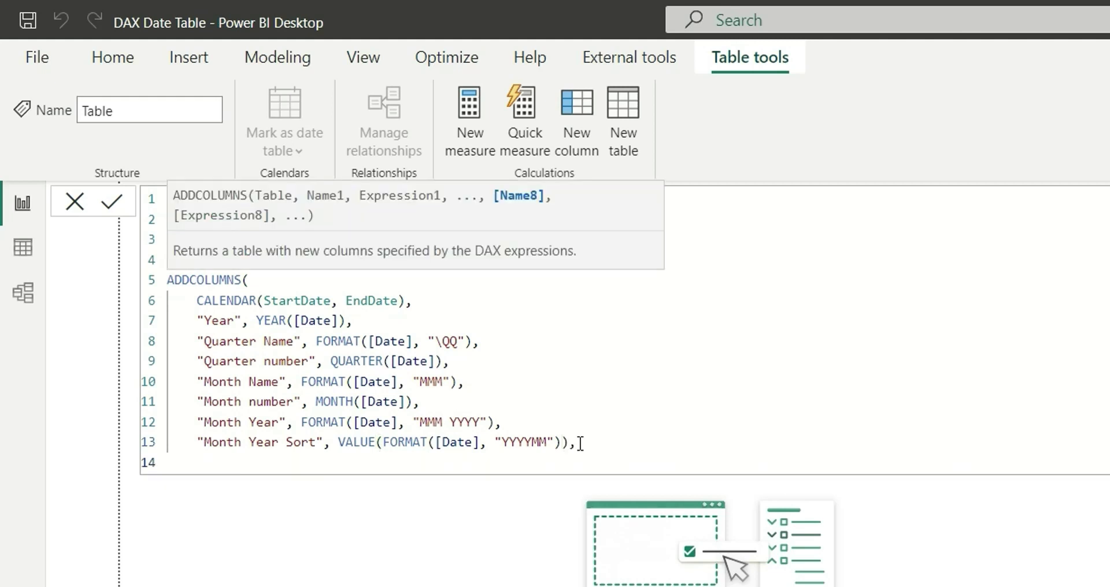
- Add a "Week Name" column with the expression "W" & WEEKNUM([Date]), end the line with a comma and open a new line
{"action": "type", "text": "\"Week Name\", "}
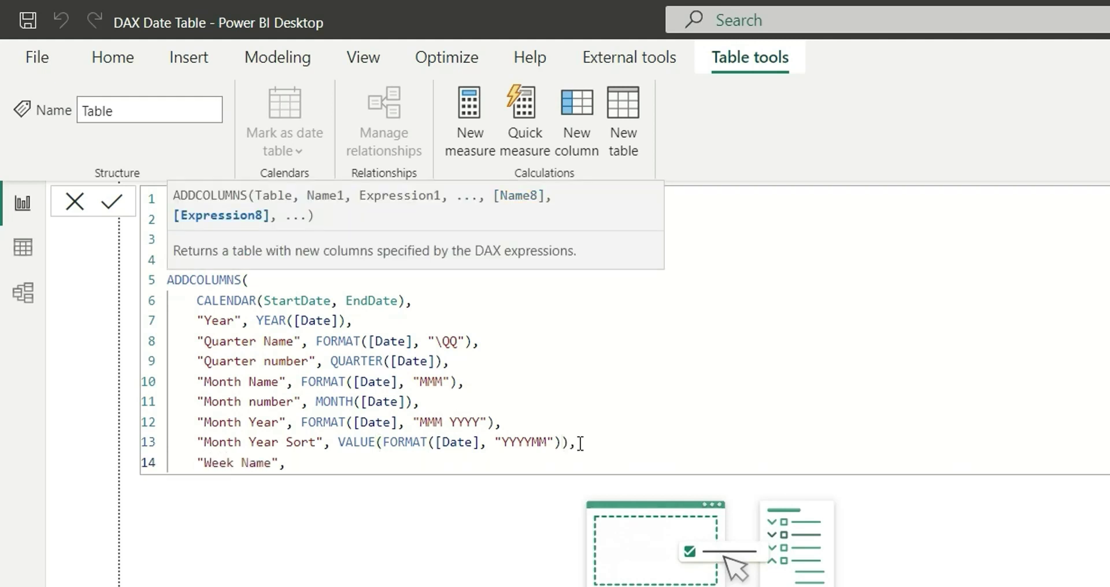
{"action": "type", "text": "\"W\" & Week"}
{"action": "key", "text": "Down"}
{"action": "key", "text": "Tab"}
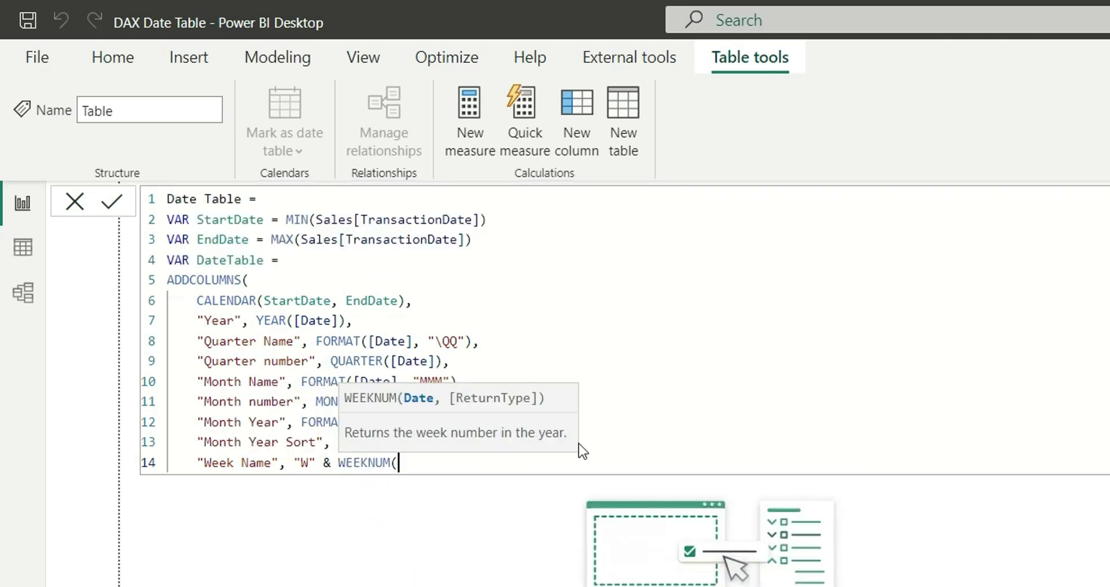
{"action": "type", "text": "[date"}
{"action": "key", "text": "Tab"}
{"action": "type", "text": "),"}
{"action": "key", "text": "Return"}
- Add a "Day Name" column with the expression FORMAT([Date], "DDDD"), end the line with a comma and open a new line
{"action": "type", "text": "\"Day Name\", Form"}
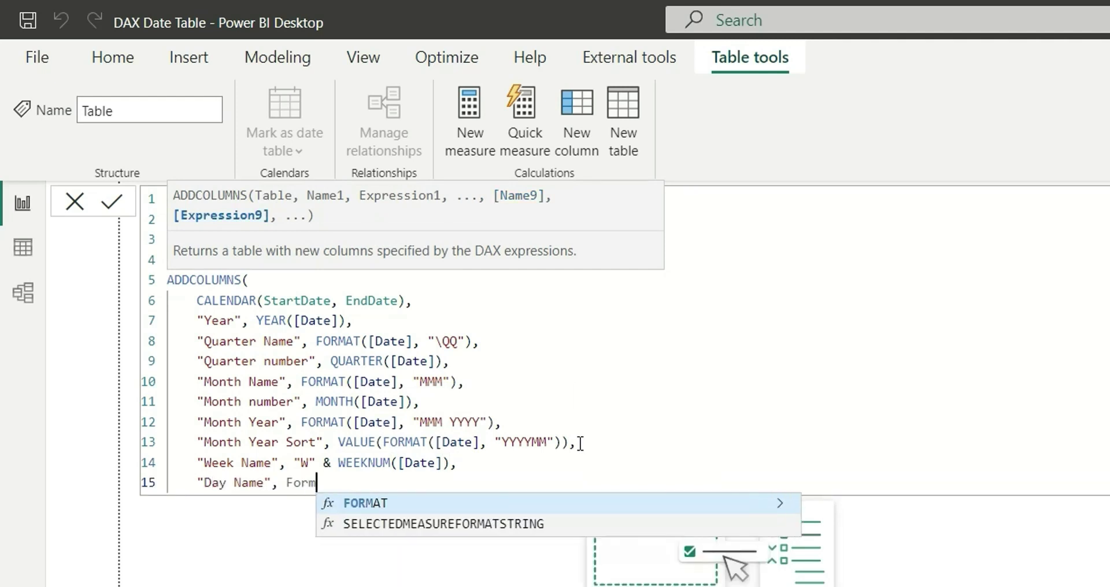
{"action": "key", "text": "Tab"}
{"action": "type", "text": "[da"}
{"action": "key", "text": "Tab"}
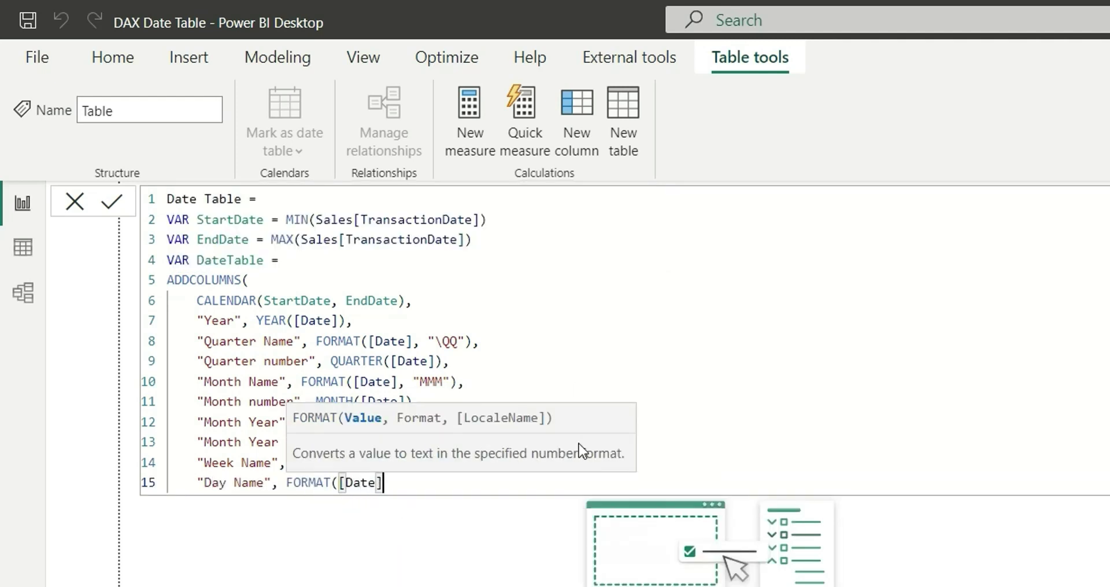
{"action": "type", "text": ", \"DDDD"}
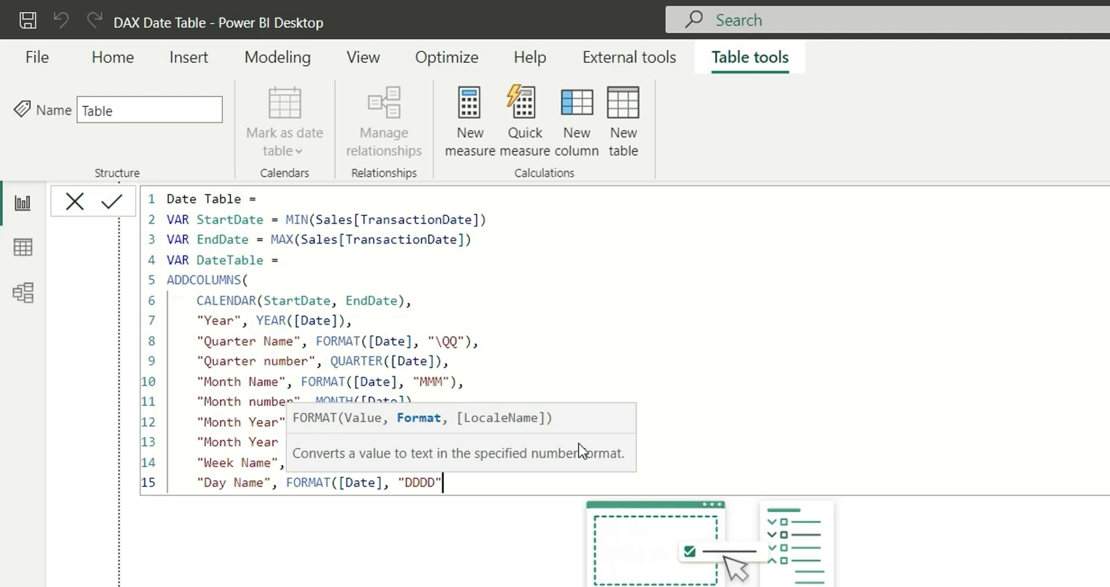
{"action": "type", "text": "),"}
{"action": "key", "text": "Return"}
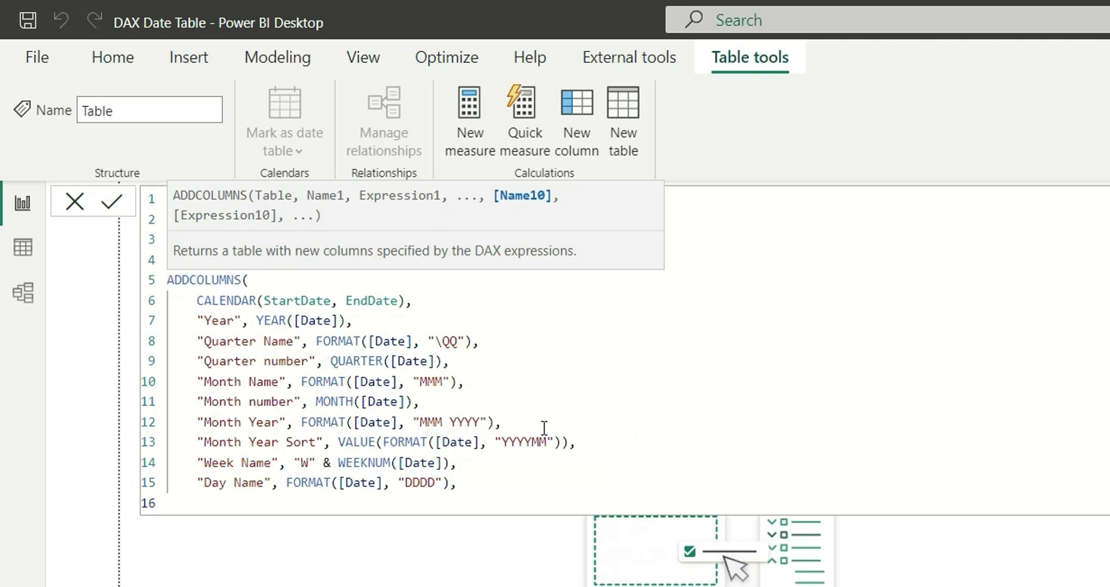
- Add a "Day number" column with the expression WEEKDAY([Date]) as the last column of ADDCOLUMNS
{"action": "type", "text": "\"Day numbver"}
{"action": "key", "text": "BackSpace"}
{"action": "key", "text": "BackSpace"}
{"action": "key", "text": "BackSpace"}
{"action": "type", "text": "er\", "}
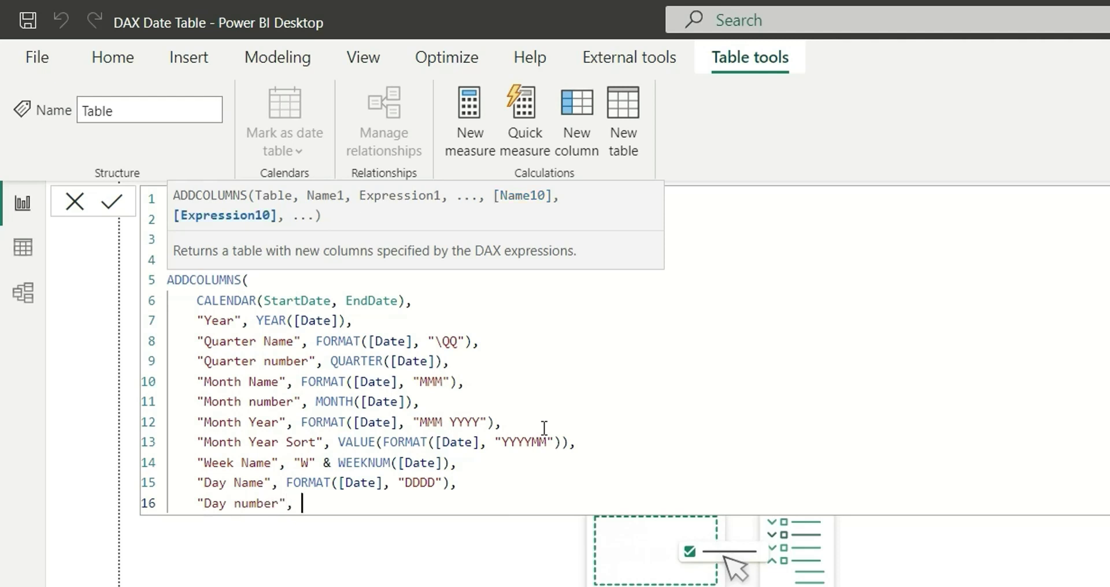
{"action": "type", "text": "Wee"}
{"action": "key", "text": "Tab"}
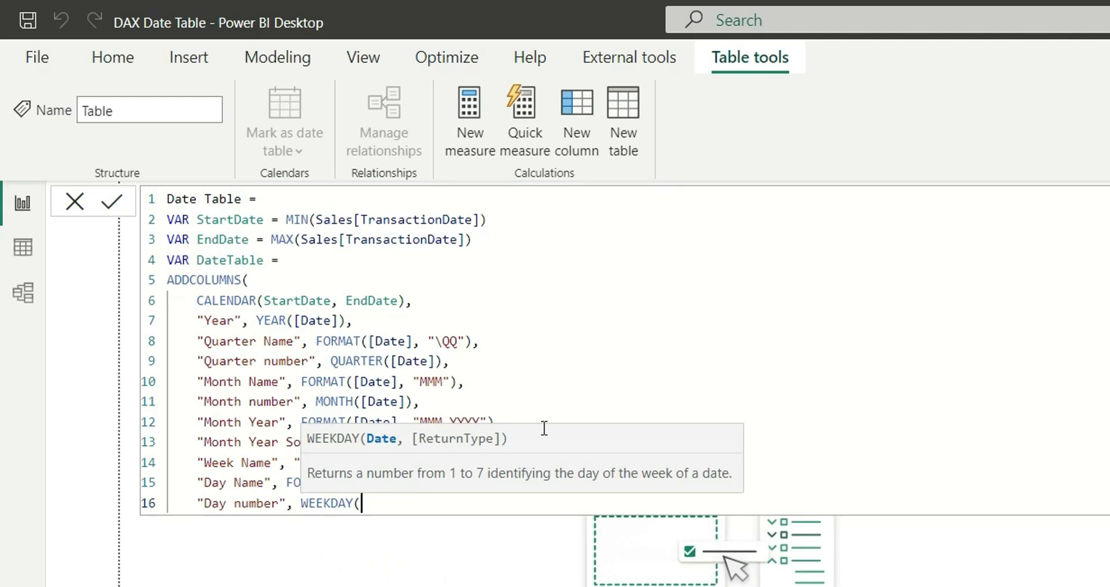
{"action": "type", "text": "["}
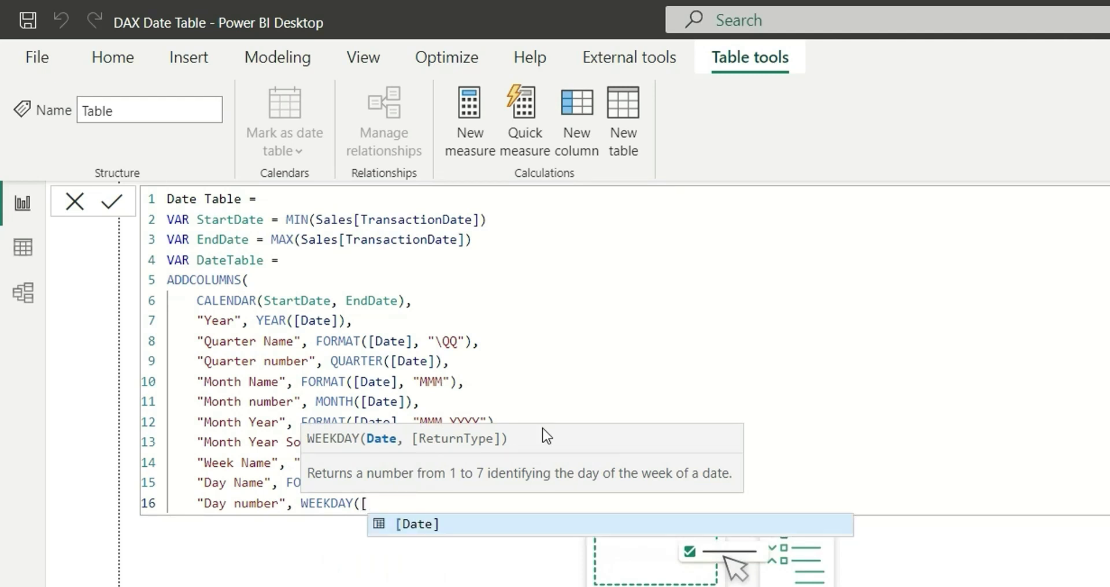
{"action": "key", "text": "Tab"}
{"action": "type", "text": ")"}
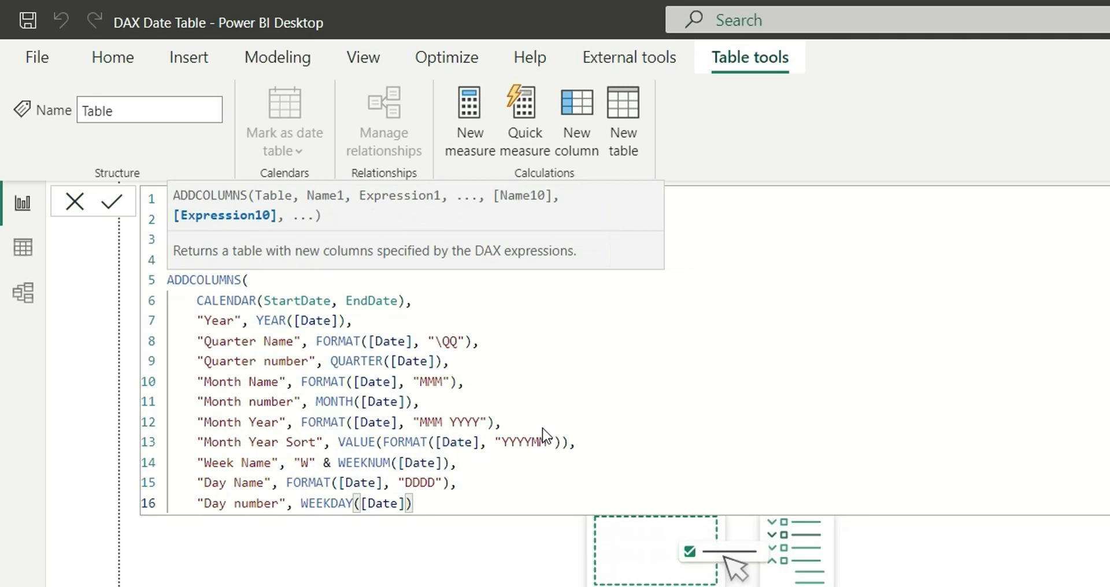
- Close the ADDCOLUMNS function on its own line, add RETURN followed by DateTable, and commit the table formula
{"action": "key", "text": "shift+Return"}
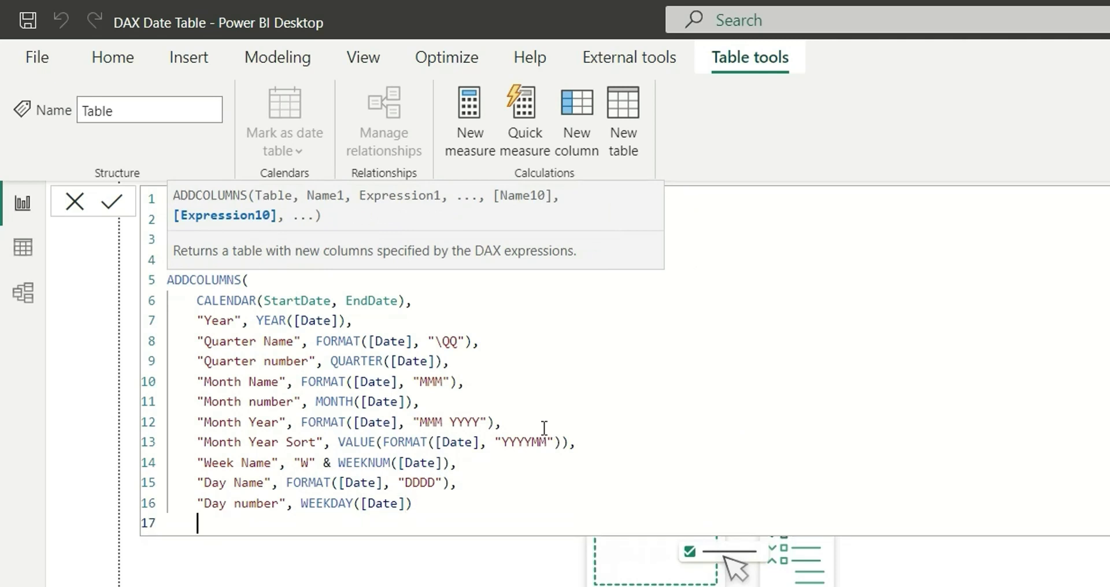
{"action": "type", "text": ")"}
{"action": "key", "text": "shift+Return"}
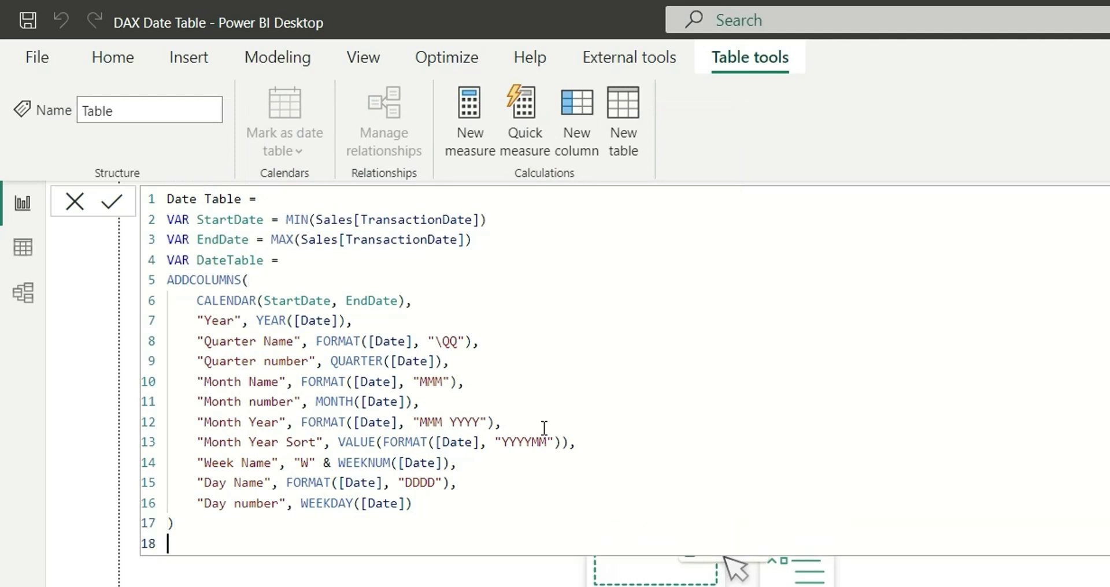
{"action": "type", "text": "RETURN"}
{"action": "key", "text": "shift+Return"}
{"action": "type", "text": "DateTable"}
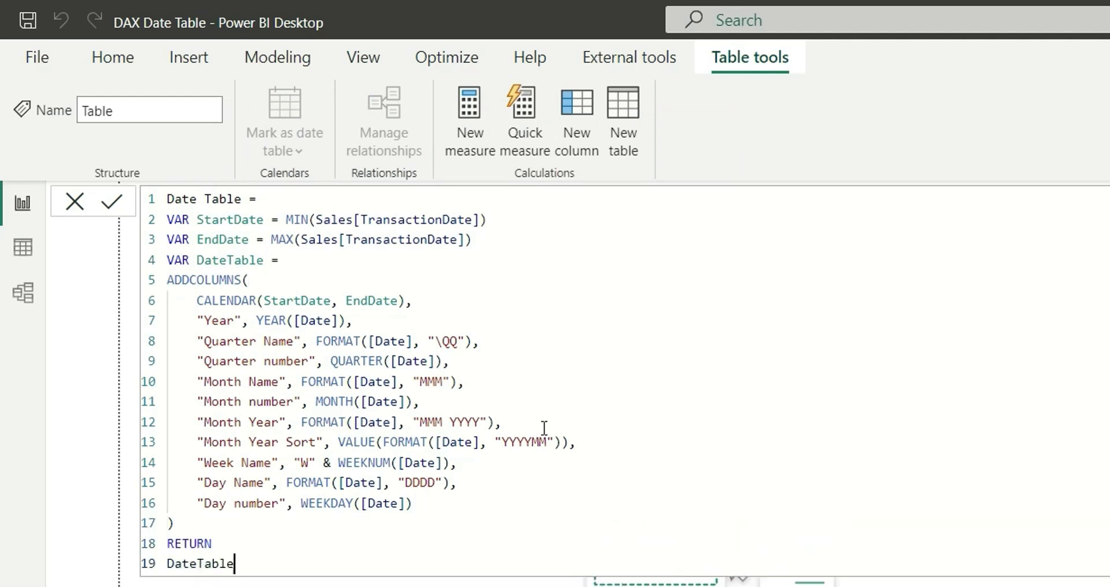
{"action": "key", "text": "Return"}
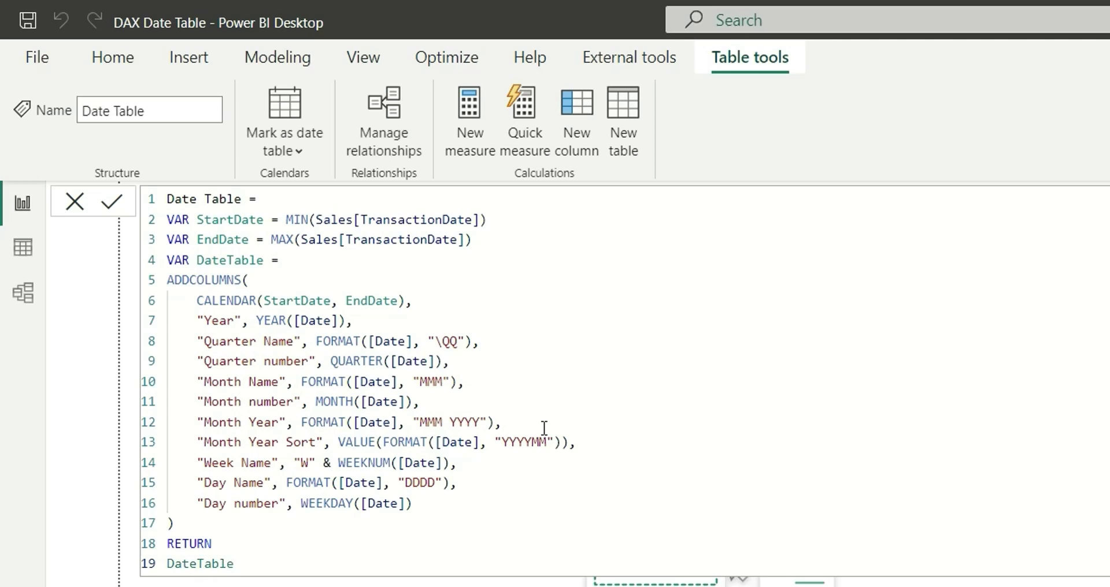
- Show the new Date Table's data and sort the Quarter Name column by Quarter number
{"action": "left_click", "coordinate": [23, 243]}
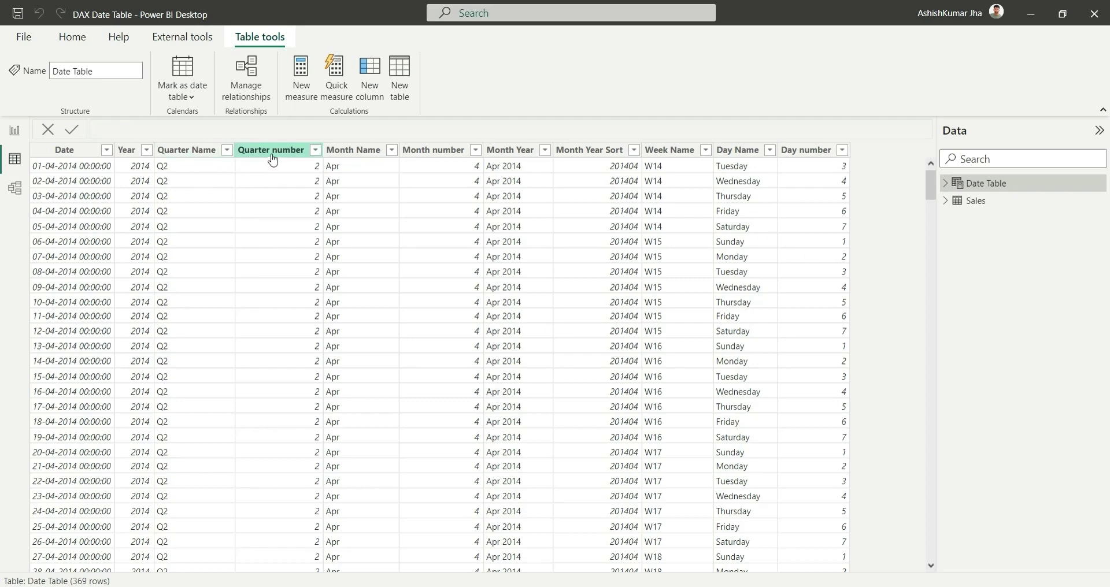
{"action": "left_click", "coordinate": [197, 152]}
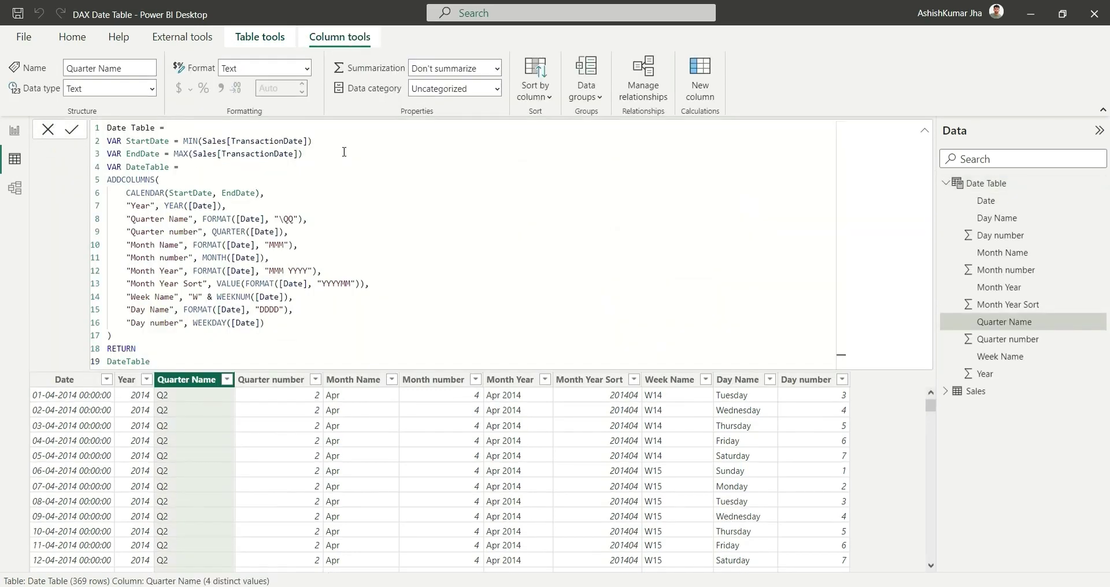
{"action": "left_click", "coordinate": [537, 91]}
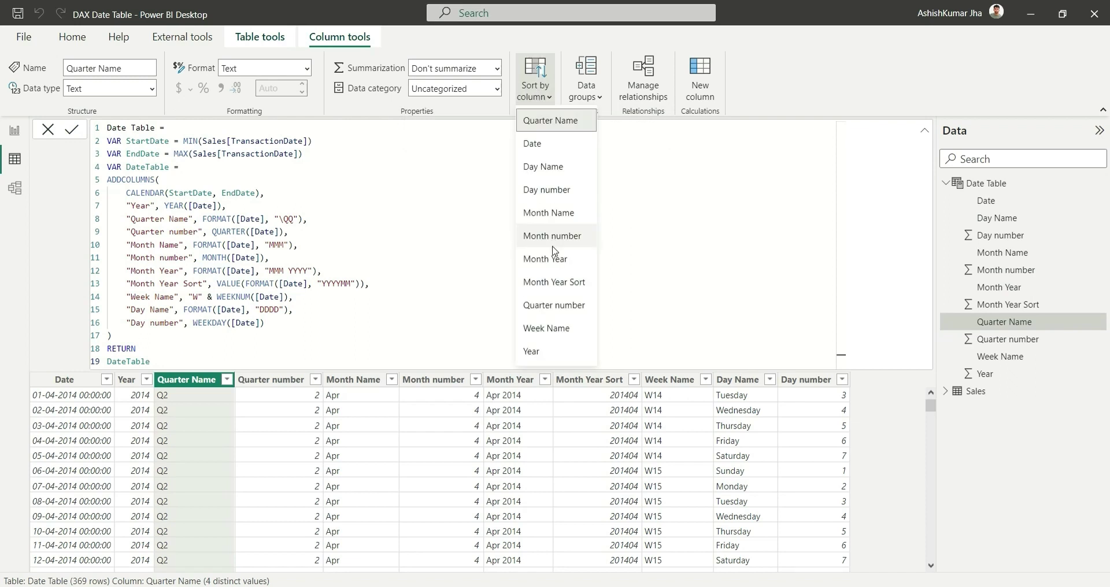
{"action": "left_click", "coordinate": [555, 309]}
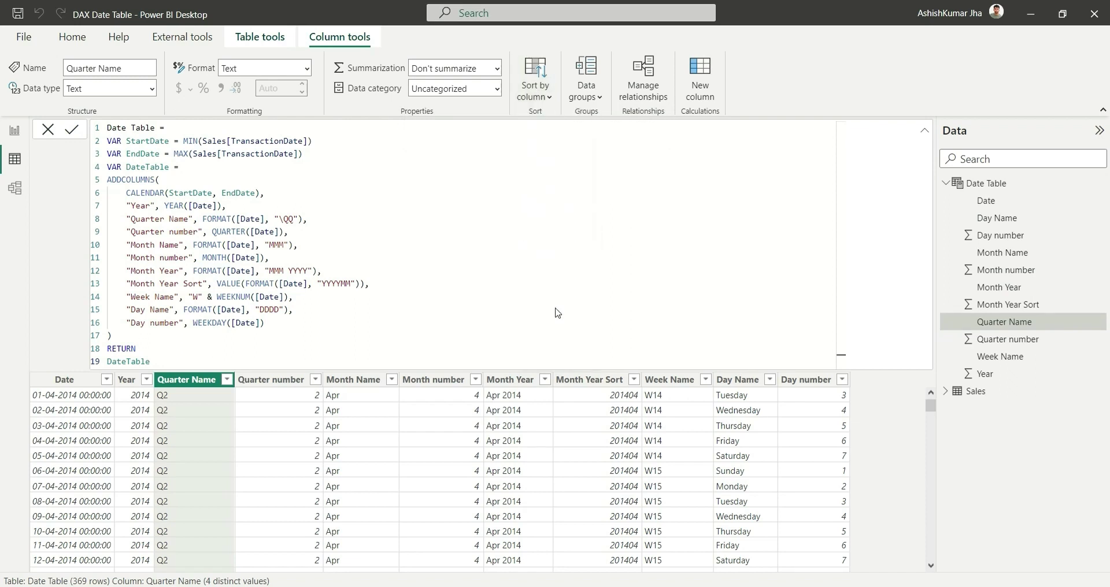
- Sort the Month Name column by Month number
{"action": "left_click", "coordinate": [354, 381]}
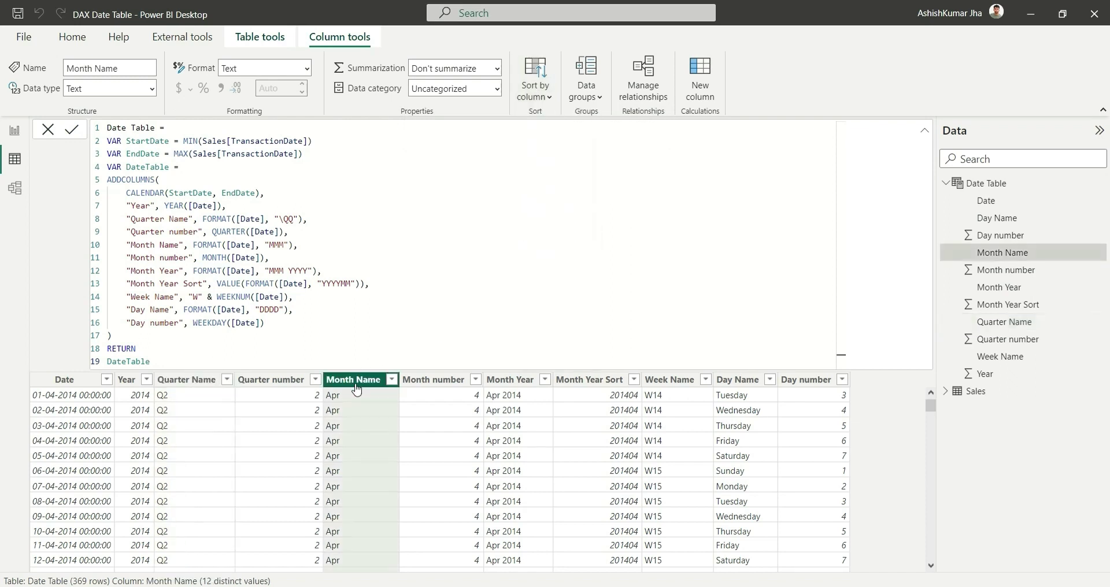
{"action": "left_click", "coordinate": [537, 88]}
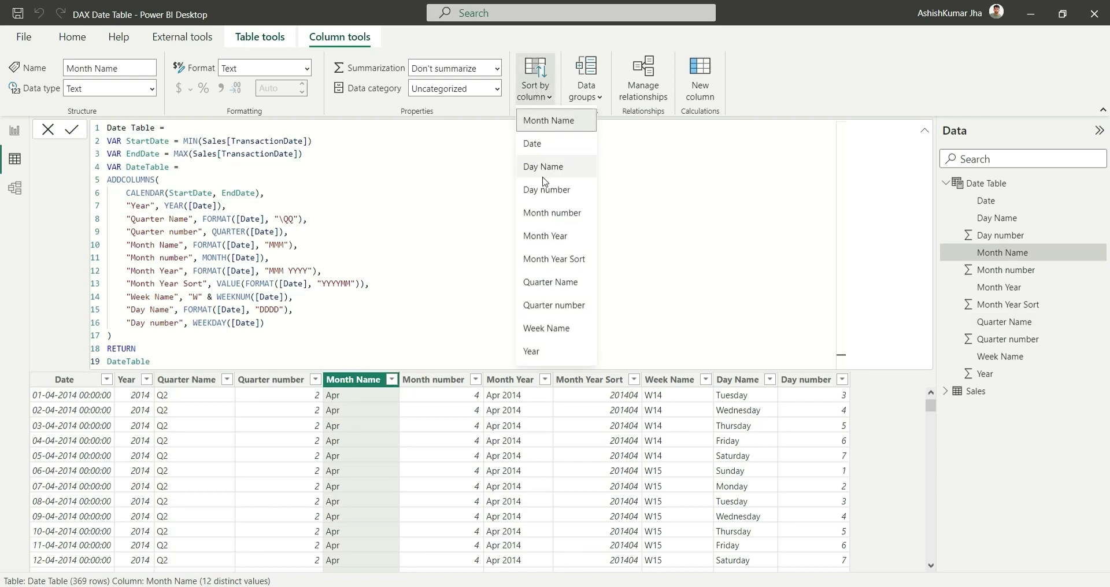
{"action": "left_click", "coordinate": [552, 219]}
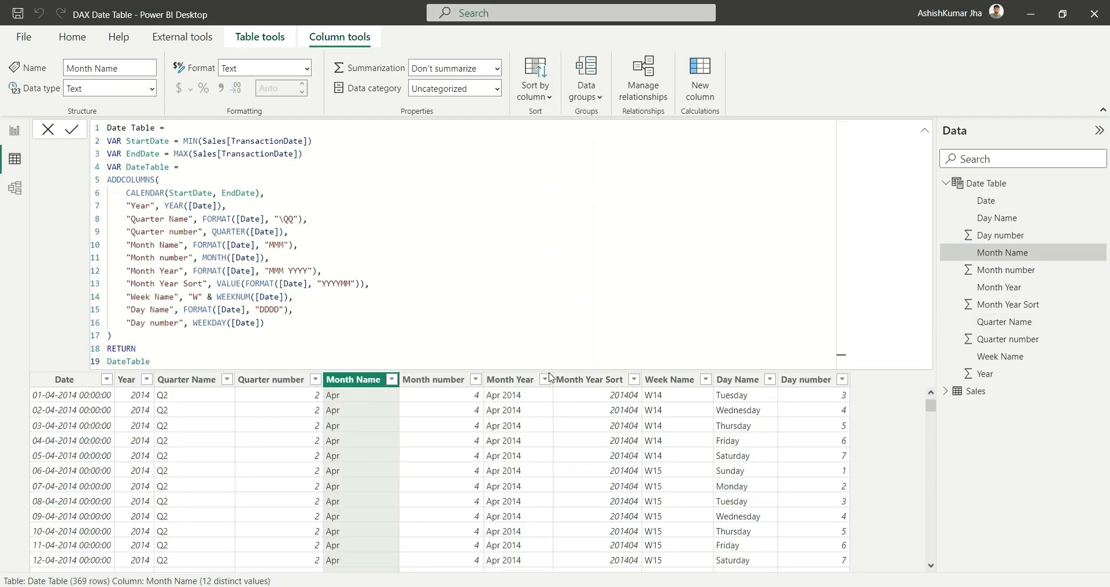
- Sort the Month Year column by Month Year Sort
{"action": "left_click", "coordinate": [509, 381]}
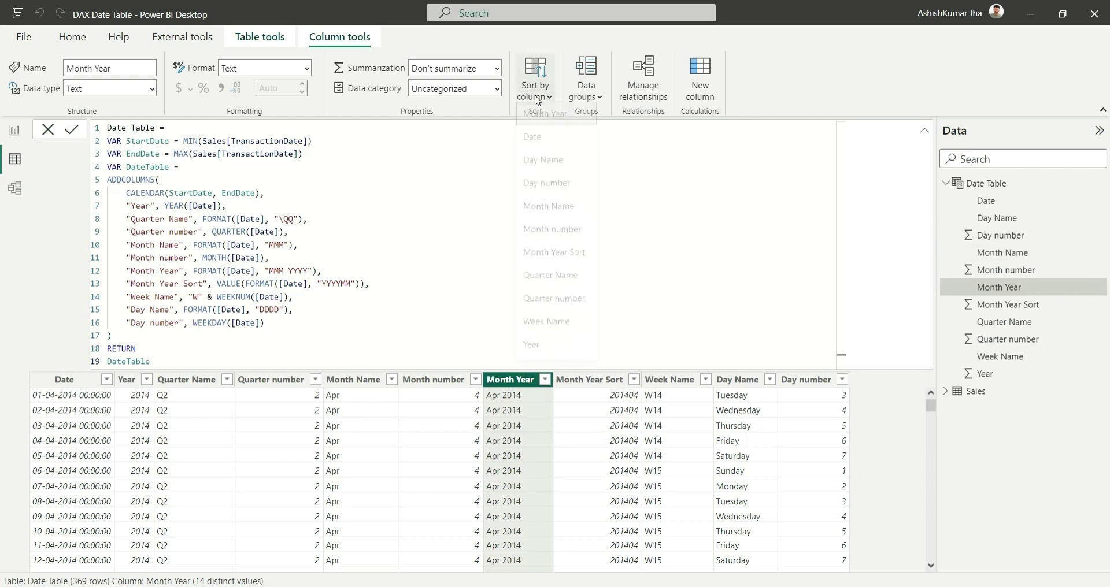
{"action": "left_click", "coordinate": [536, 93]}
{"action": "left_click", "coordinate": [558, 260]}
- Sort the Day Name column by Day number
{"action": "left_click", "coordinate": [745, 382]}
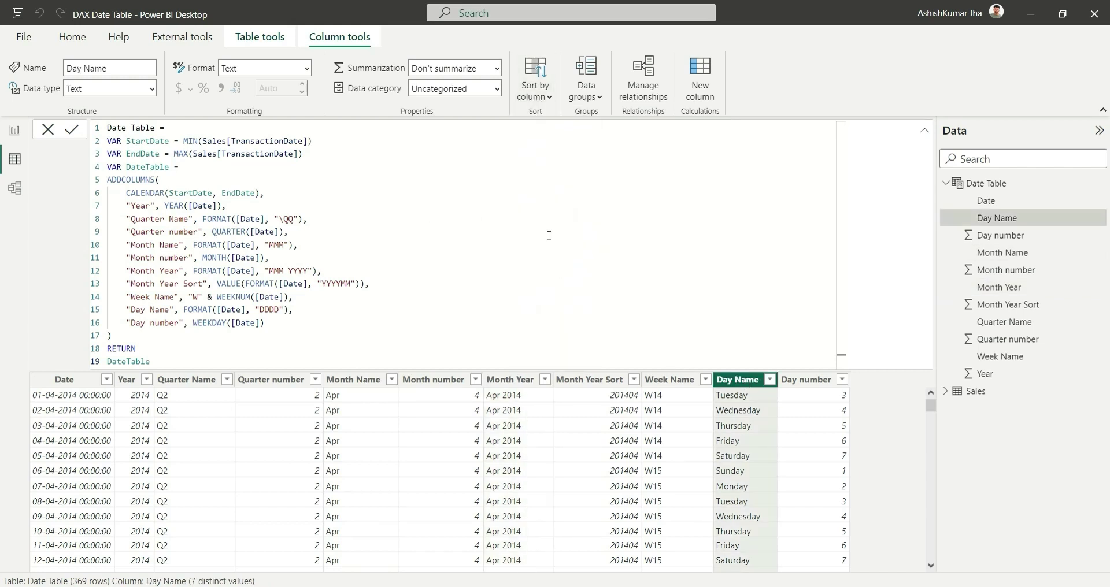
{"action": "left_click", "coordinate": [523, 91]}
{"action": "left_click", "coordinate": [559, 166]}
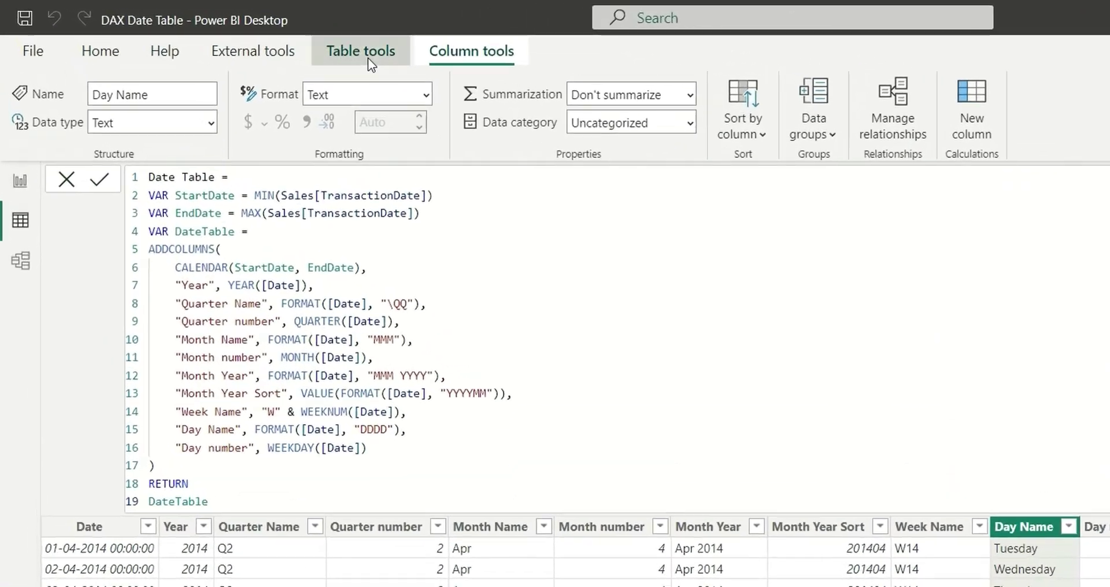
- Mark Date Table as a date table, using Date as its date column
{"action": "left_click", "coordinate": [256, 38]}
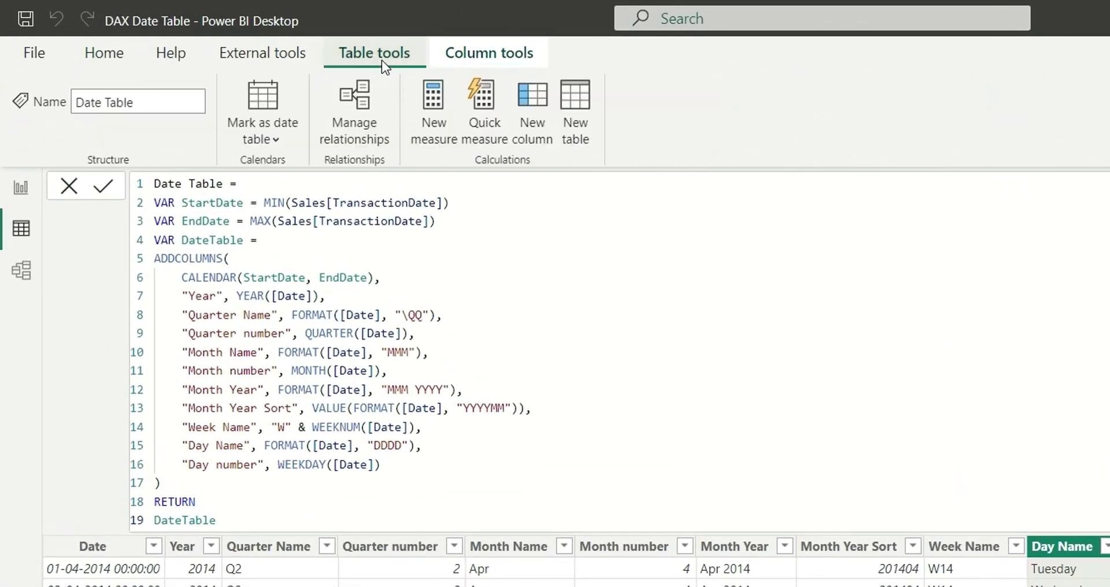
{"action": "left_click", "coordinate": [272, 125]}
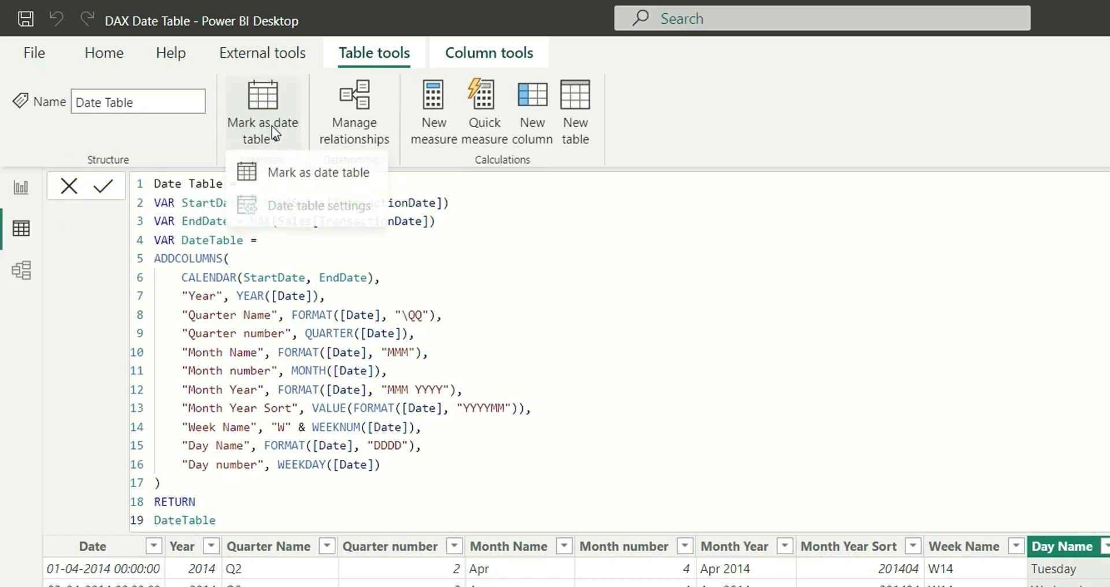
{"action": "left_click", "coordinate": [326, 176]}
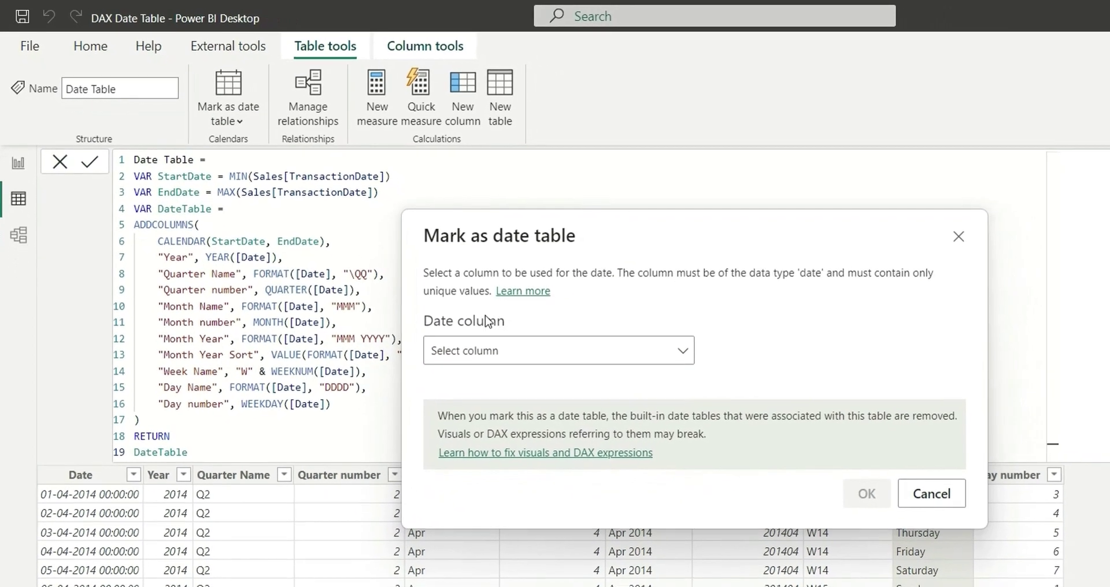
{"action": "left_click", "coordinate": [512, 361]}
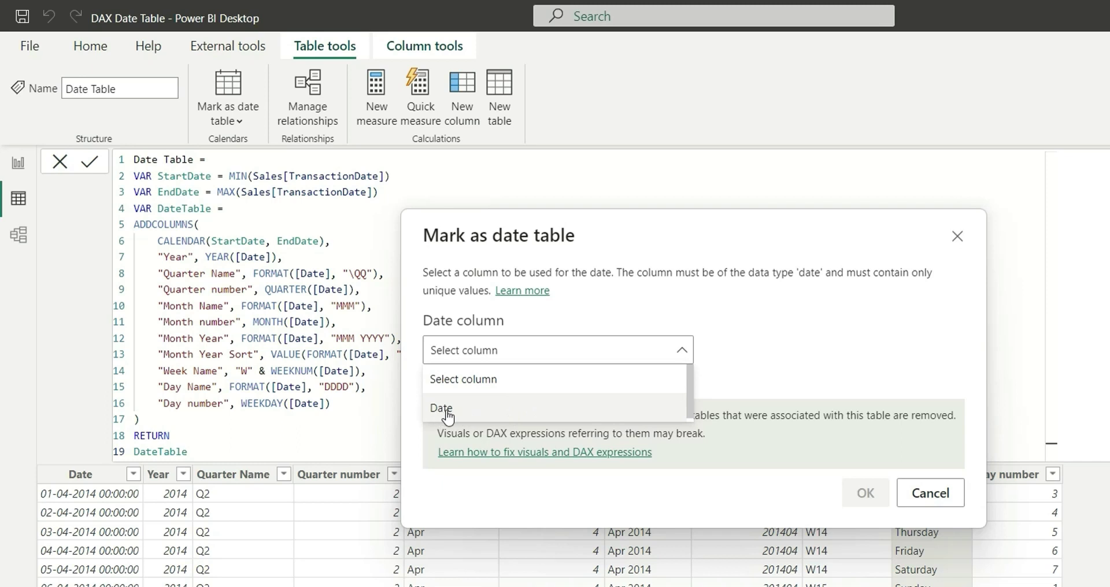
{"action": "left_click", "coordinate": [491, 412]}
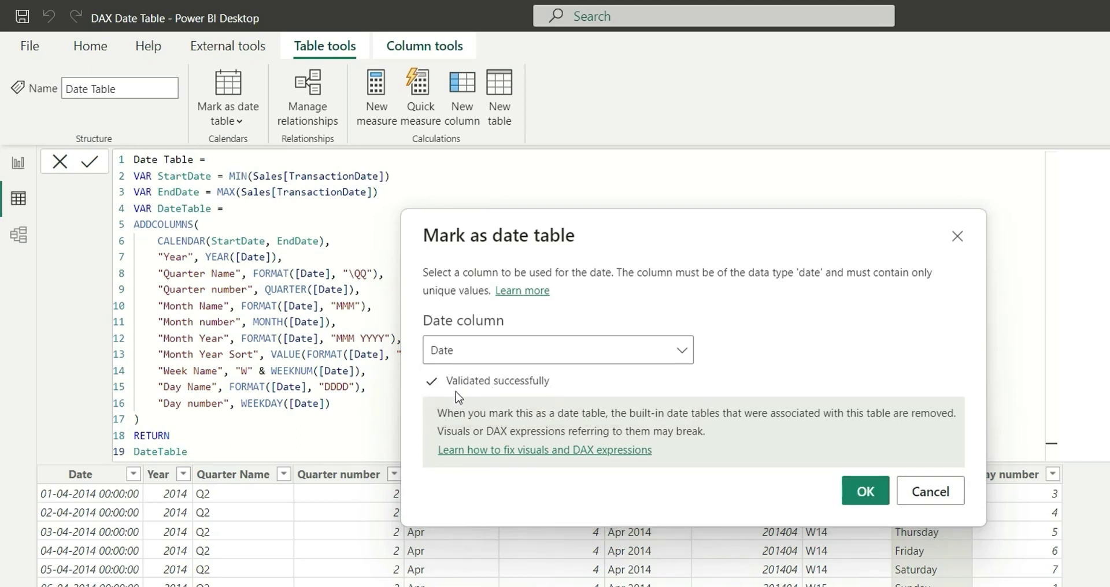
{"action": "left_click", "coordinate": [865, 491]}
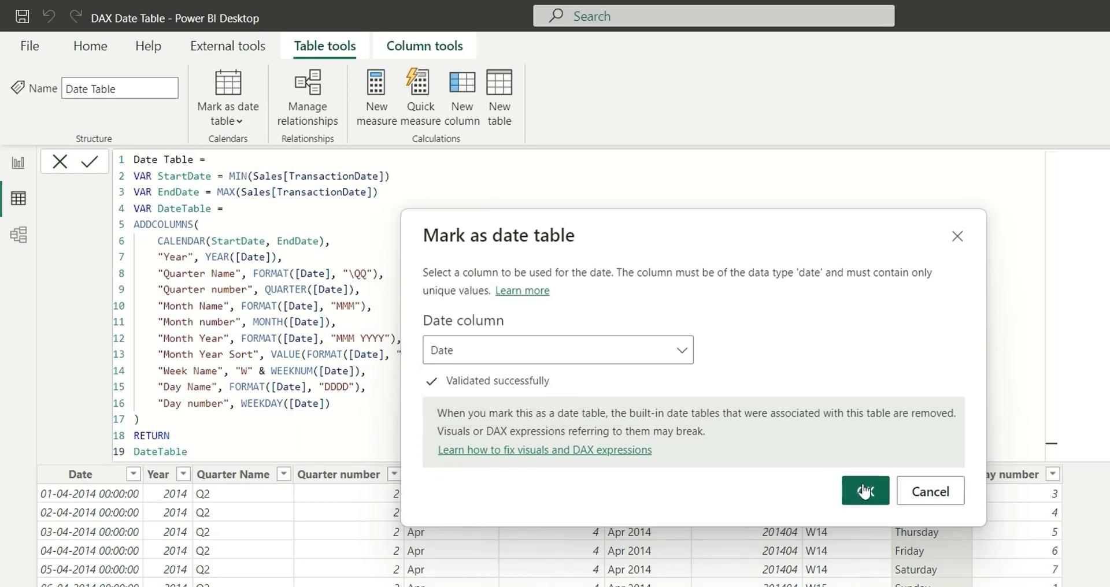